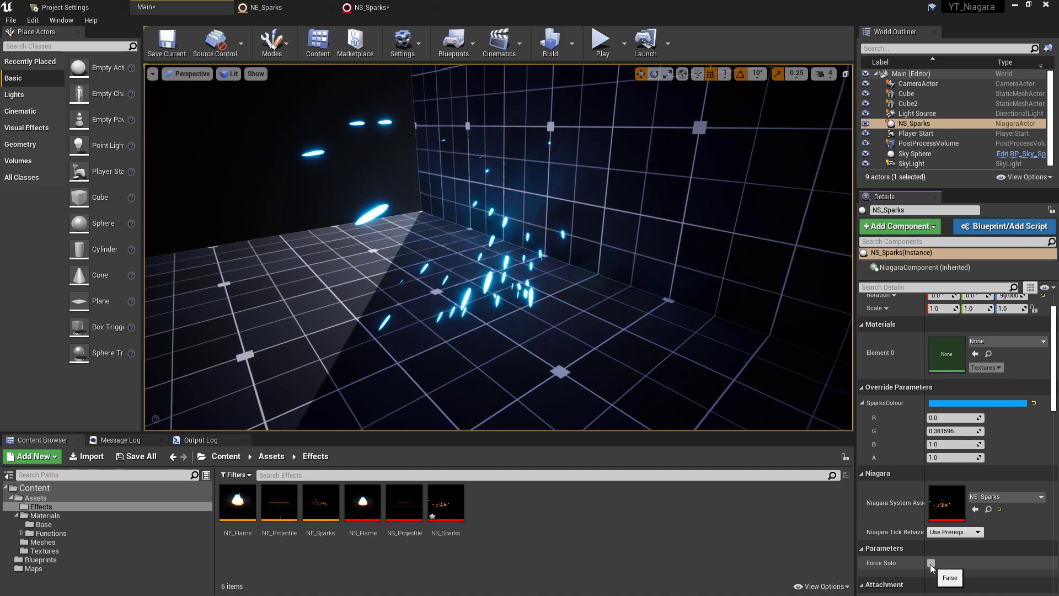
# Tick Force Solo on the NS_Sparks actor to replay the burst, then untick it.
pyautogui.click(929, 564)
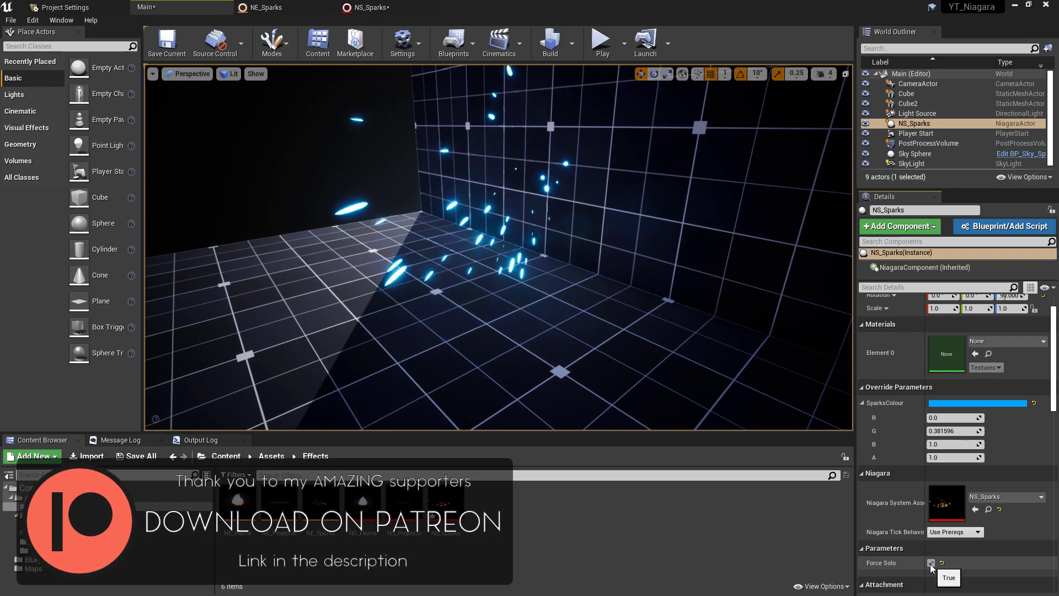
pyautogui.click(931, 563)
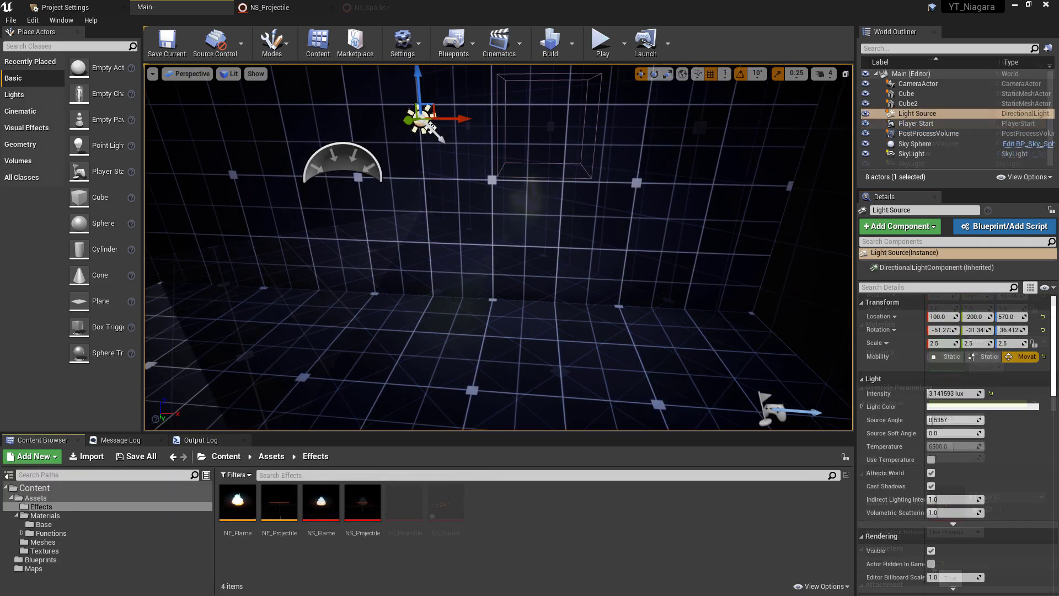
# Create a Niagara emitter in the Effects folder from the Directional Burst template and start naming it NE_Sparks.
pyautogui.rightClick(467, 485)
pyautogui.moveTo(524, 427)
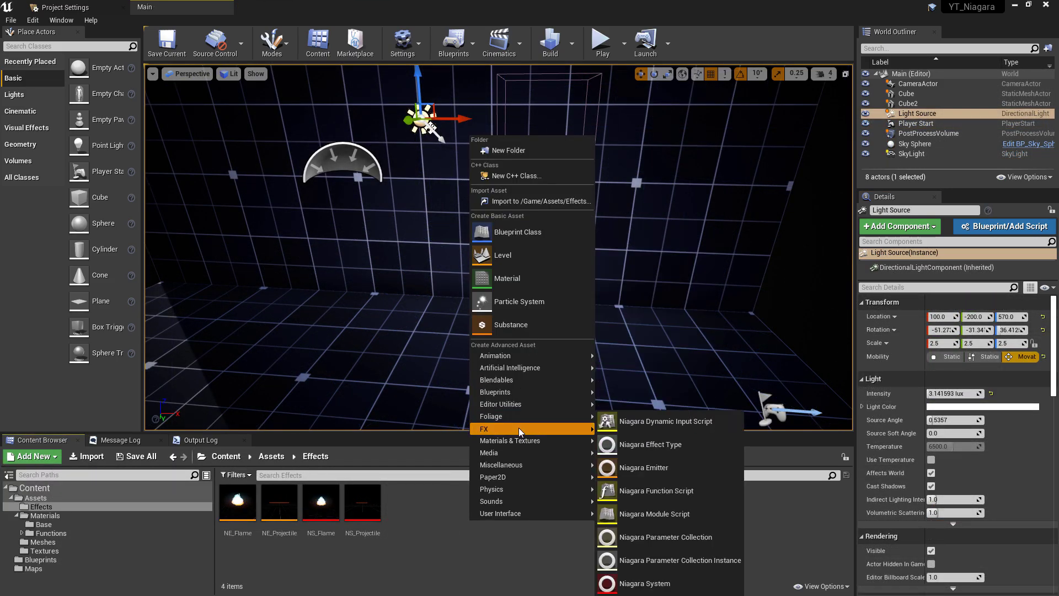
pyautogui.click(661, 463)
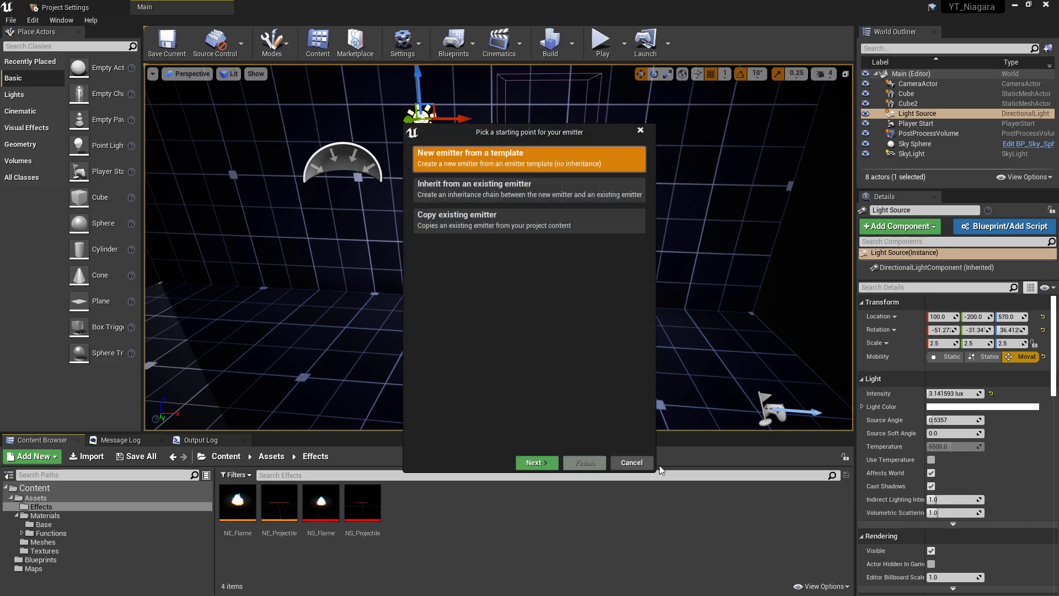
pyautogui.click(550, 462)
pyautogui.click(443, 197)
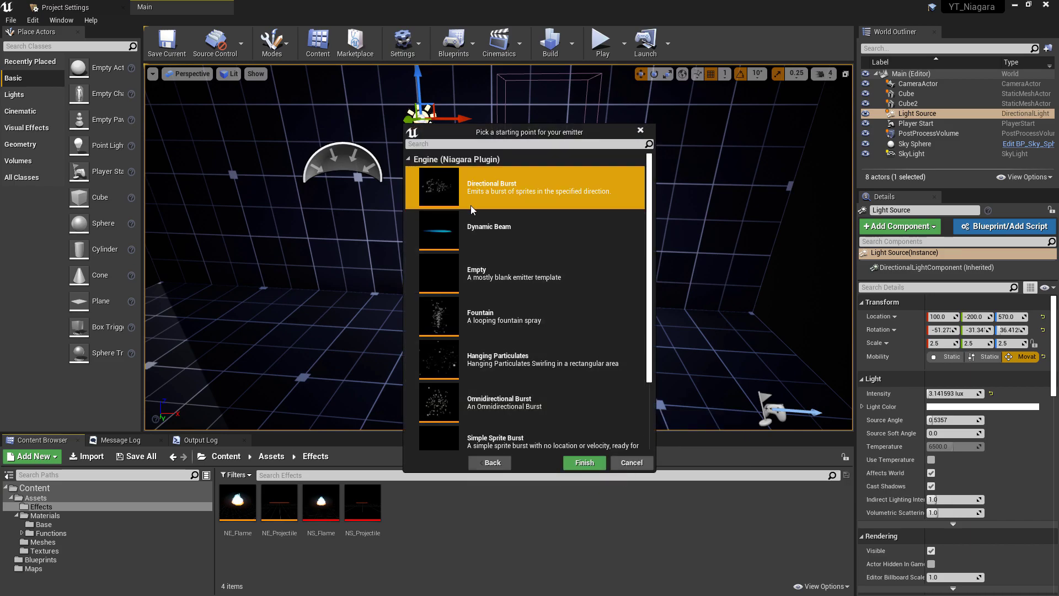
pyautogui.click(583, 462)
pyautogui.write('NE_Sparks')
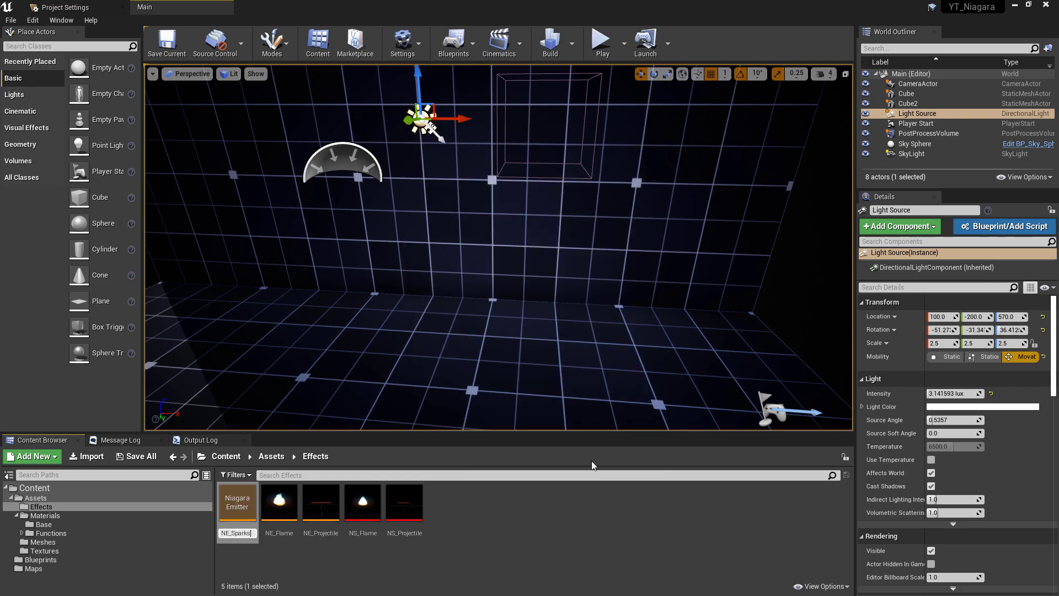
# Confirm the name NE_Sparks, open it in the emitter editor, and shorten the preview playback range.
pyautogui.press('Return')
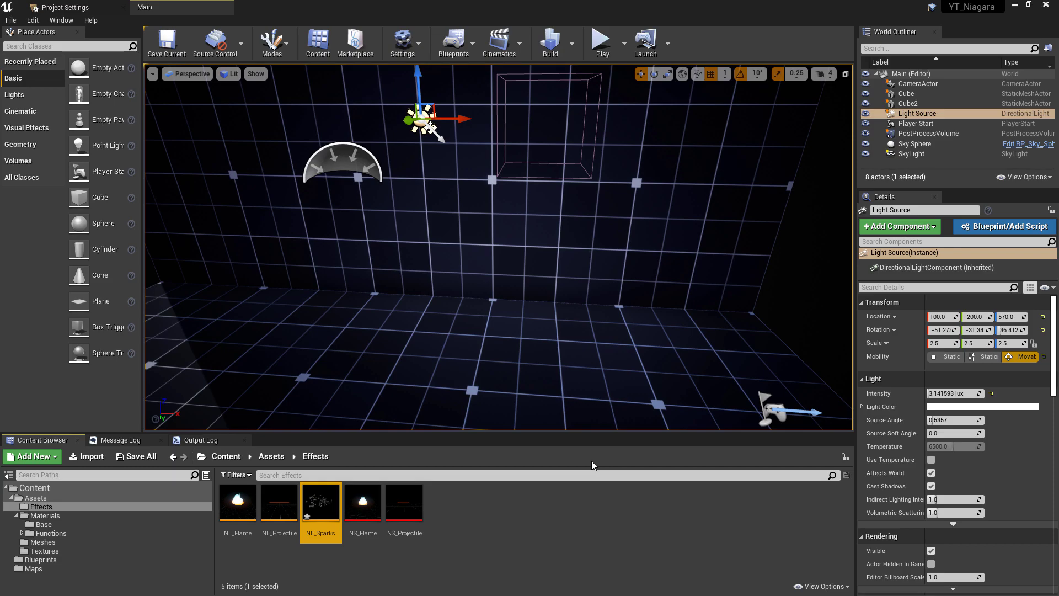
pyautogui.press('Return')
pyautogui.moveTo(785, 496); pyautogui.dragTo(303, 494)
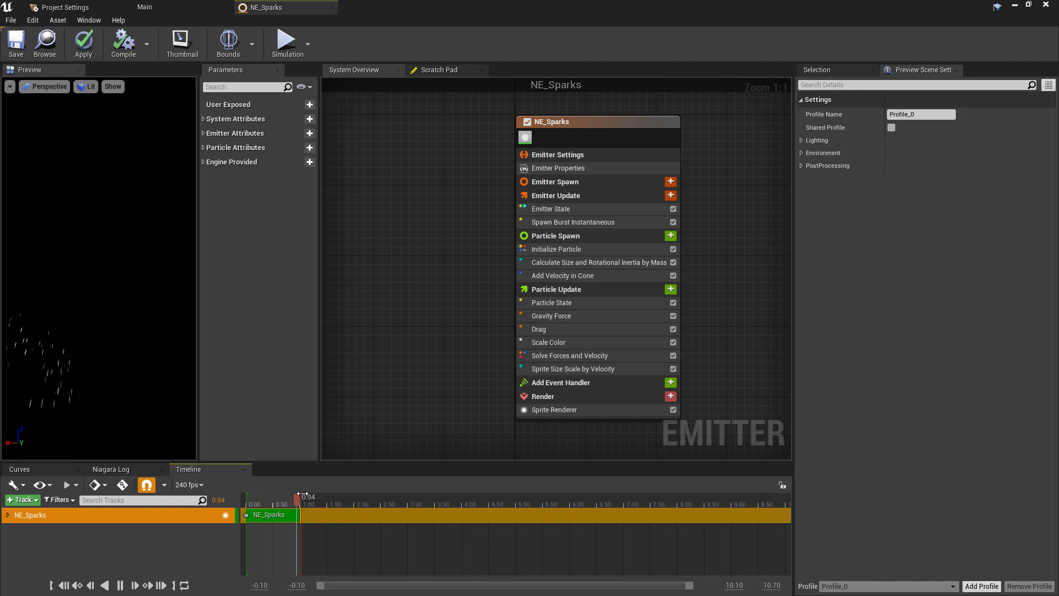
pyautogui.click(518, 450)
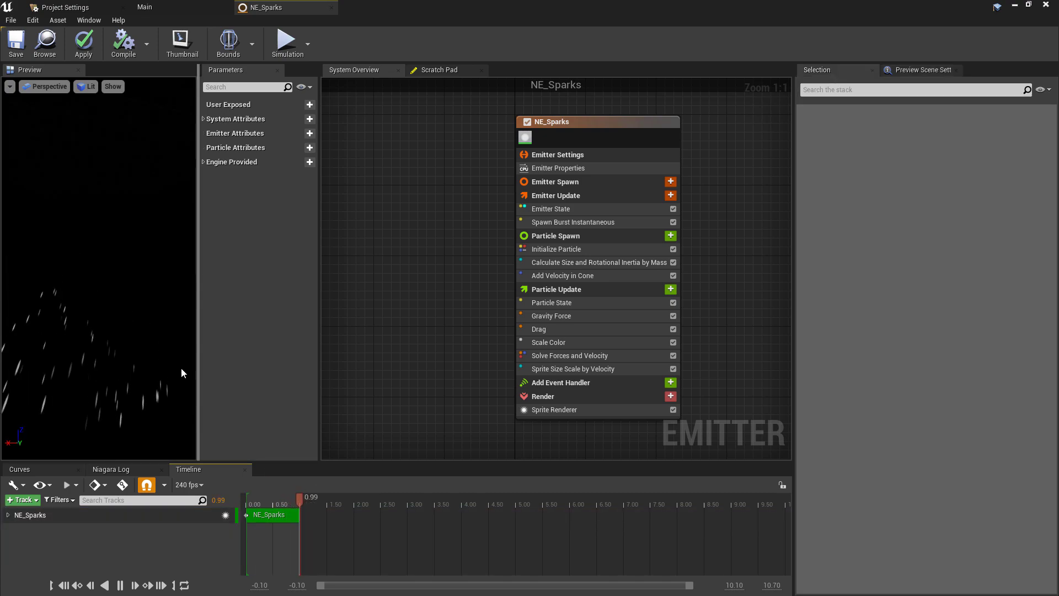
# Set the Emitter Update loop duration to 2.0 seconds and extend the preview range to about 2 s.
pyautogui.click(564, 196)
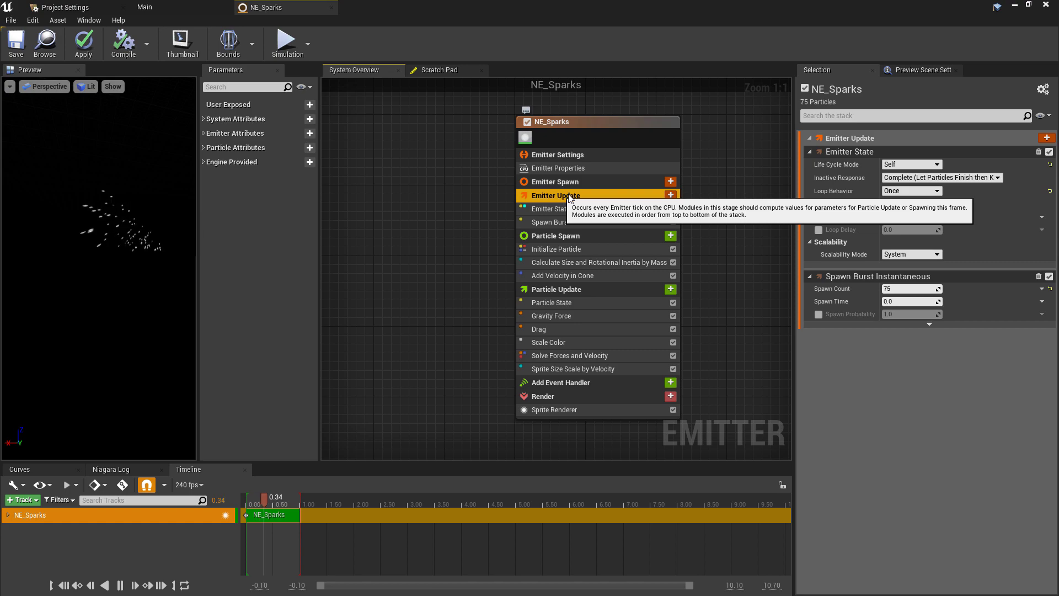
pyautogui.click(896, 217)
pyautogui.write('2')
pyautogui.press('Return')
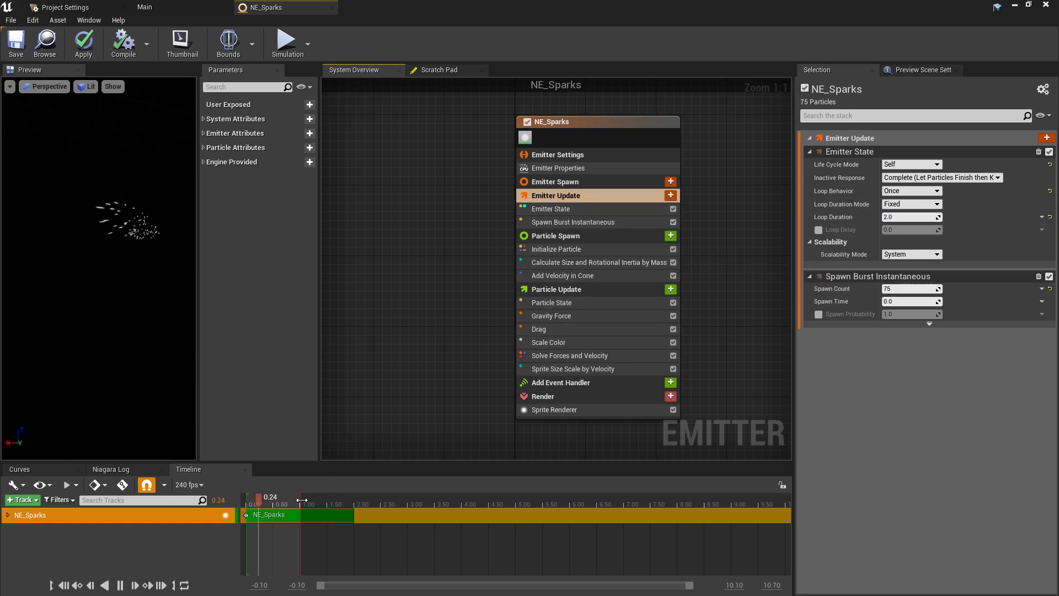
pyautogui.moveTo(301, 495); pyautogui.dragTo(355, 494)
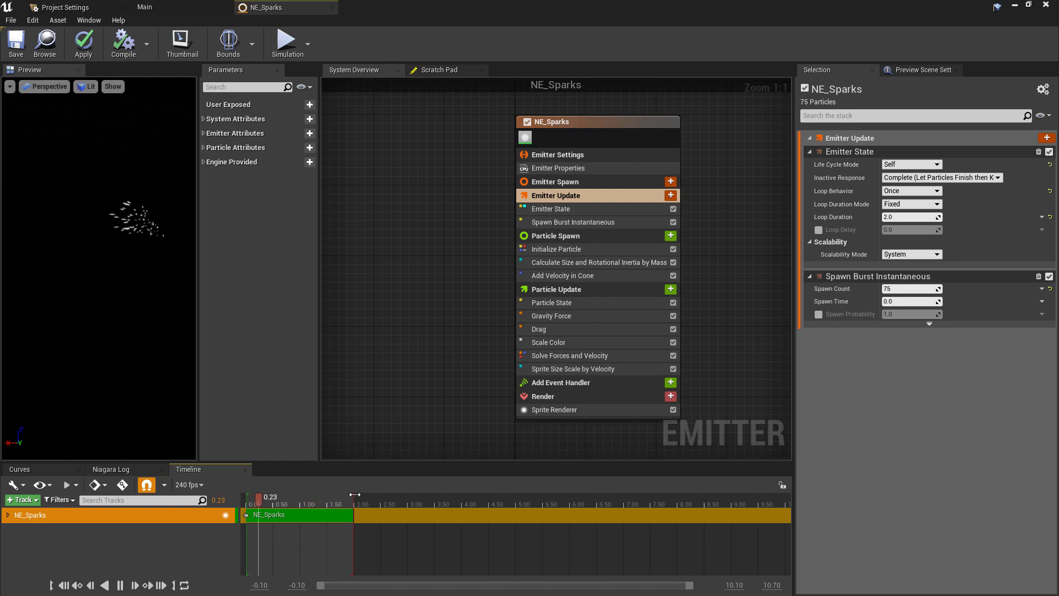
# Make Spawn Burst Instantaneous count a Uniform Ranged Int from 35 to 65.
pyautogui.click(1041, 289)
pyautogui.write('unif')
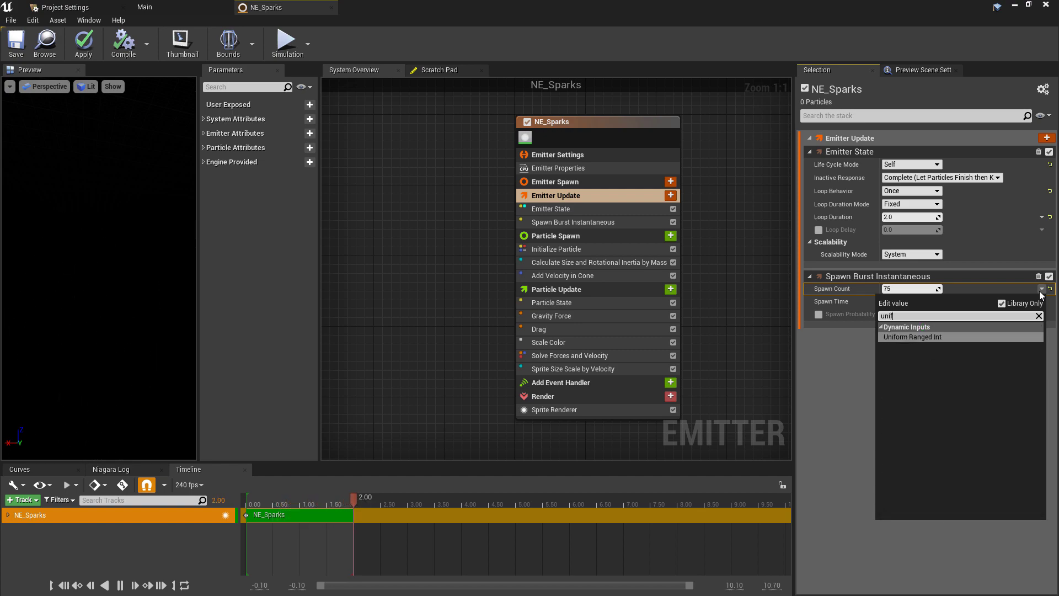
pyautogui.press('Return')
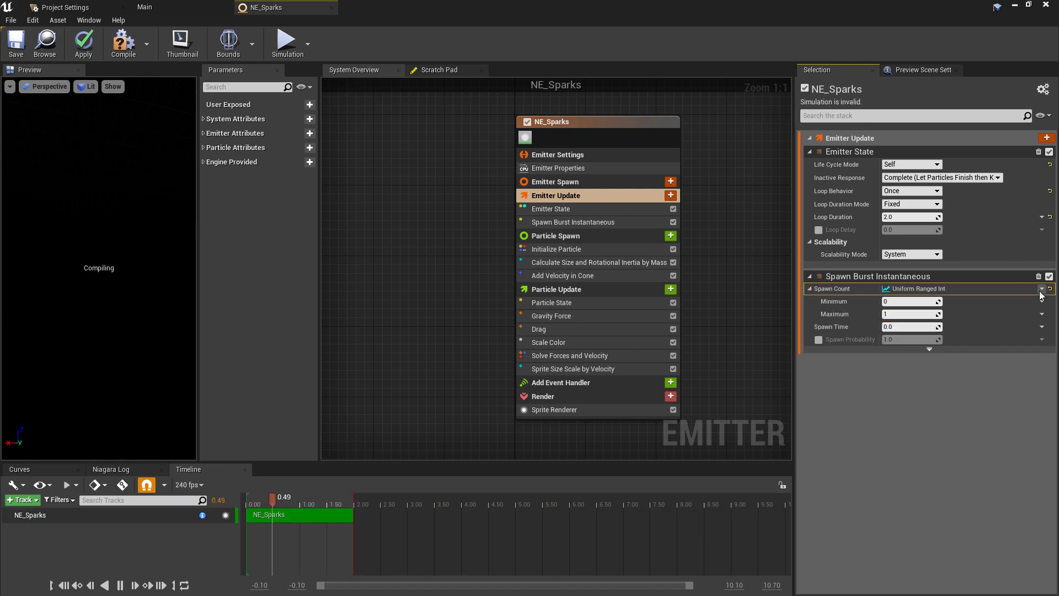
pyautogui.click(905, 314)
pyautogui.write('65')
pyautogui.press('Return')
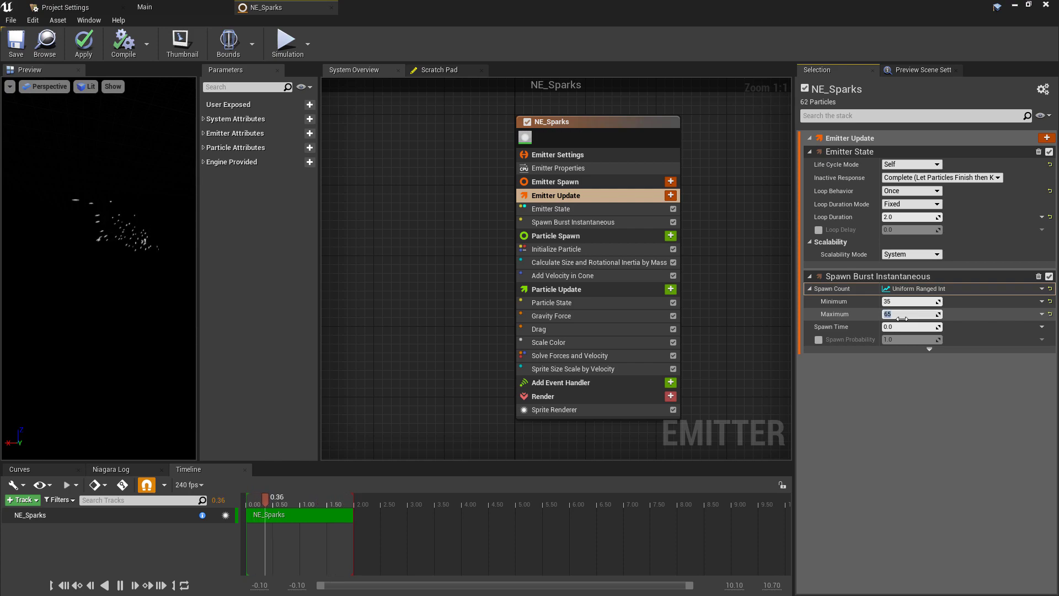
pyautogui.click(818, 295)
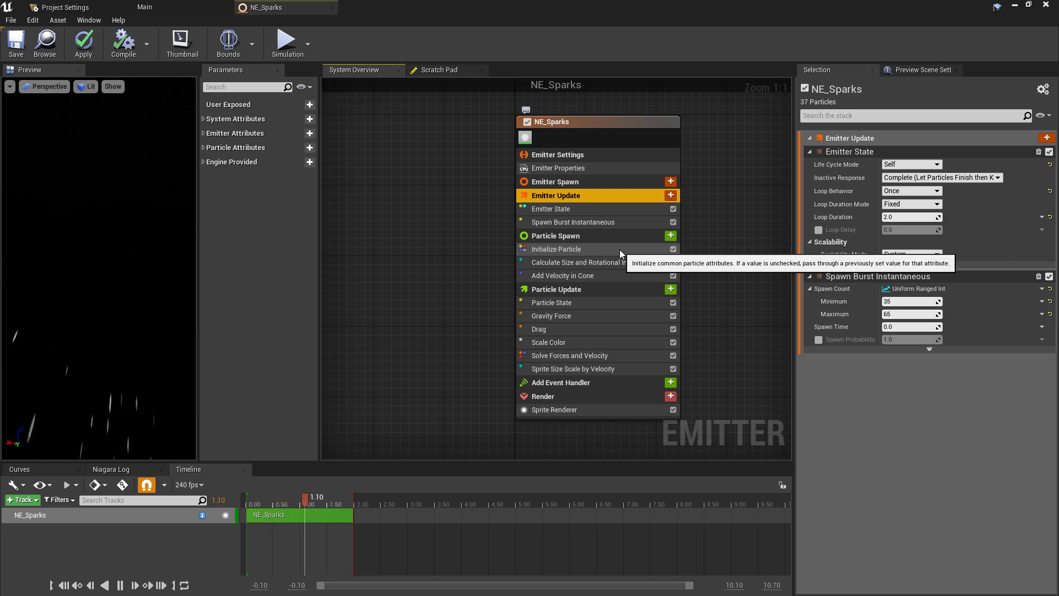
# In Initialize Particle, collapse Lifetime and Mass, enable Sprite Size and set it to Vector 2D From Float.
pyautogui.click(620, 249)
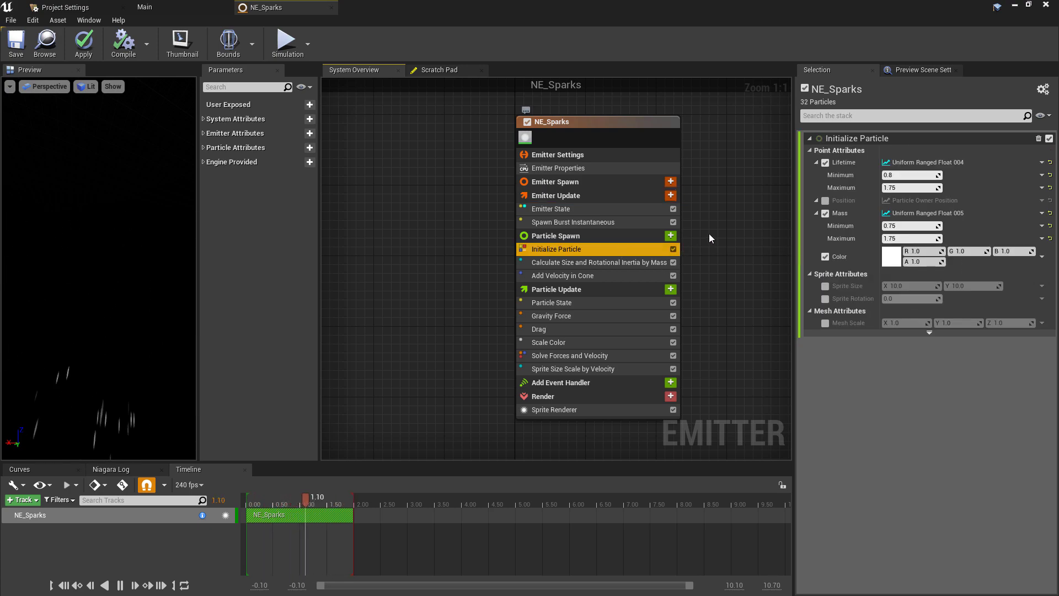
pyautogui.click(817, 163)
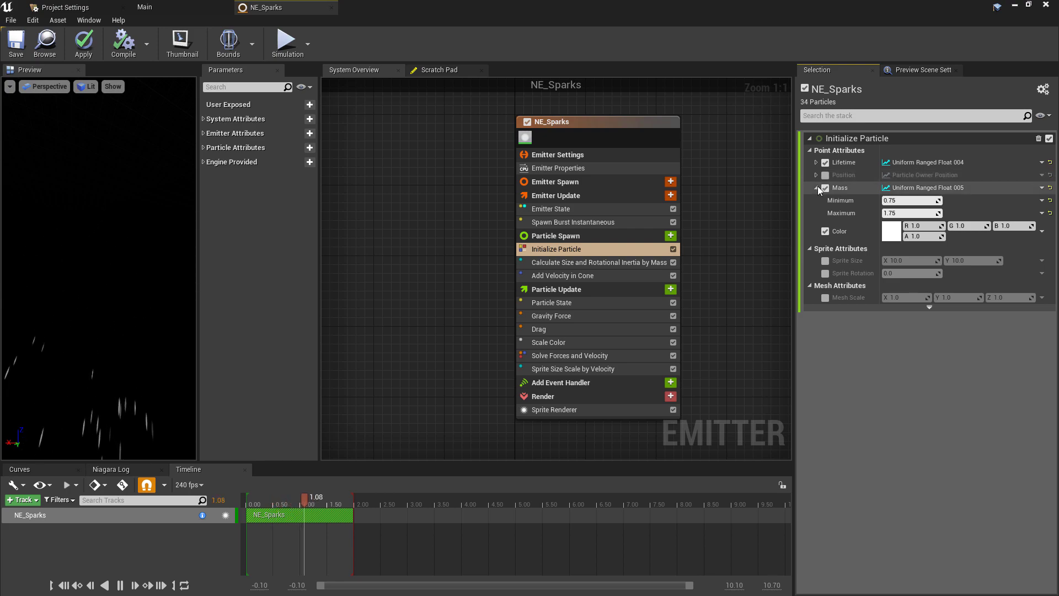
pyautogui.click(817, 187)
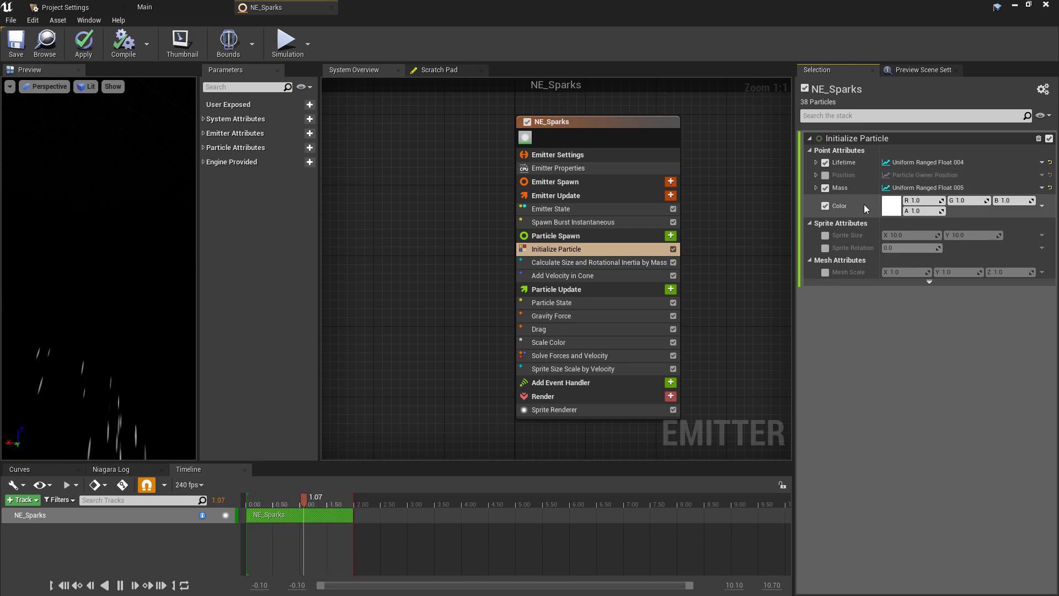
pyautogui.click(825, 234)
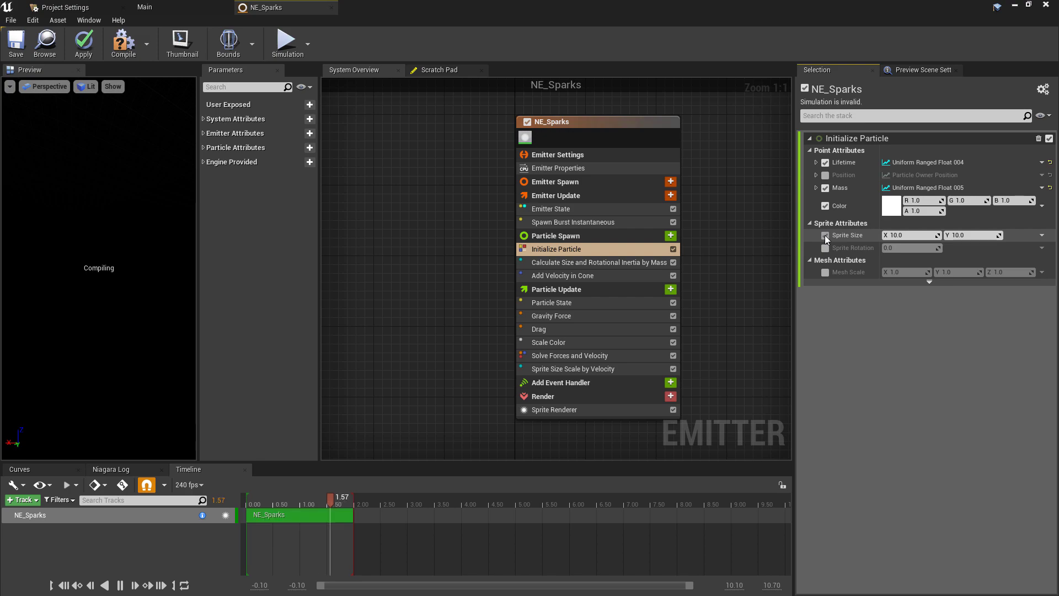
pyautogui.click(1041, 235)
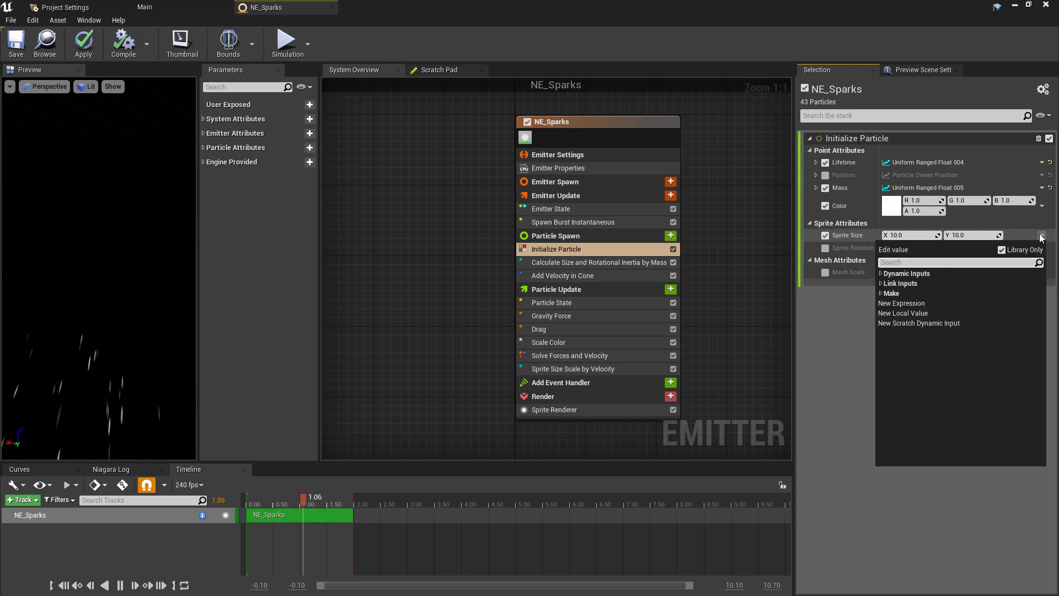
pyautogui.write('2d')
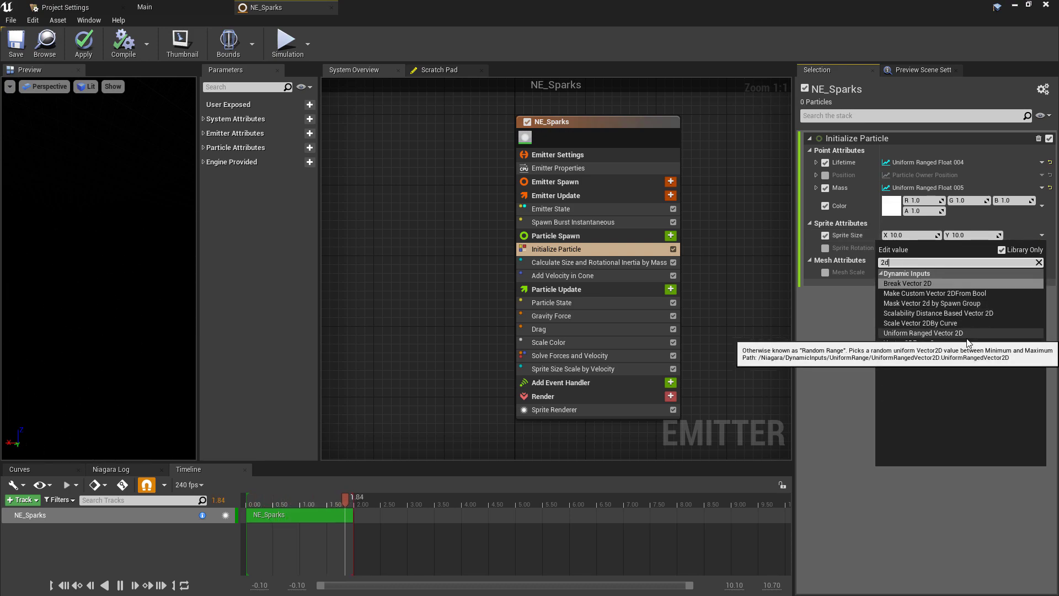
pyautogui.click(946, 352)
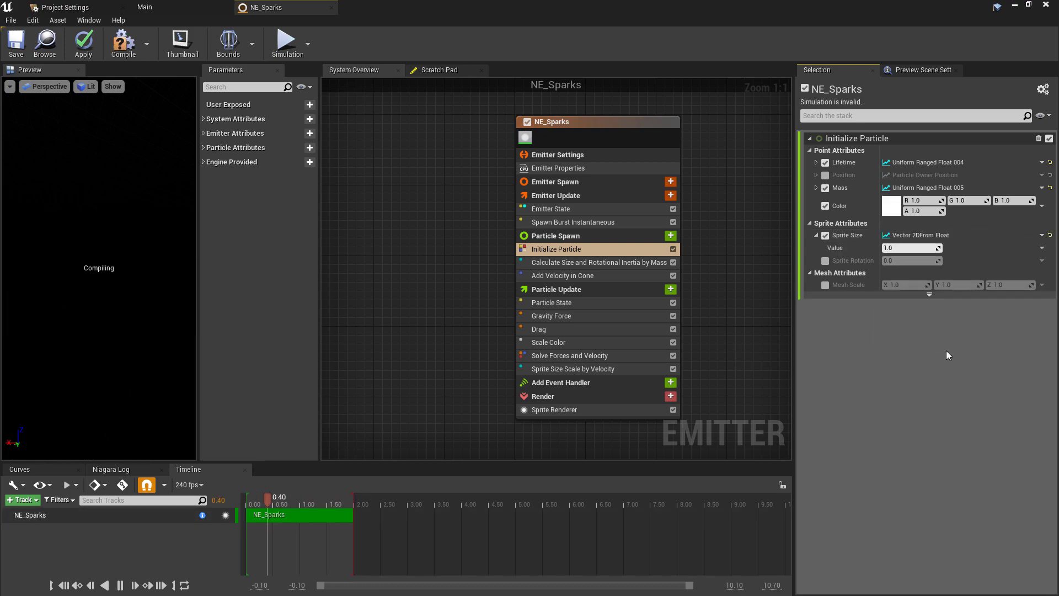
# Make the sprite size value a Uniform Ranged Float with minimum 2.0 and maximum 10.0.
pyautogui.click(1041, 247)
pyautogui.write('uniform')
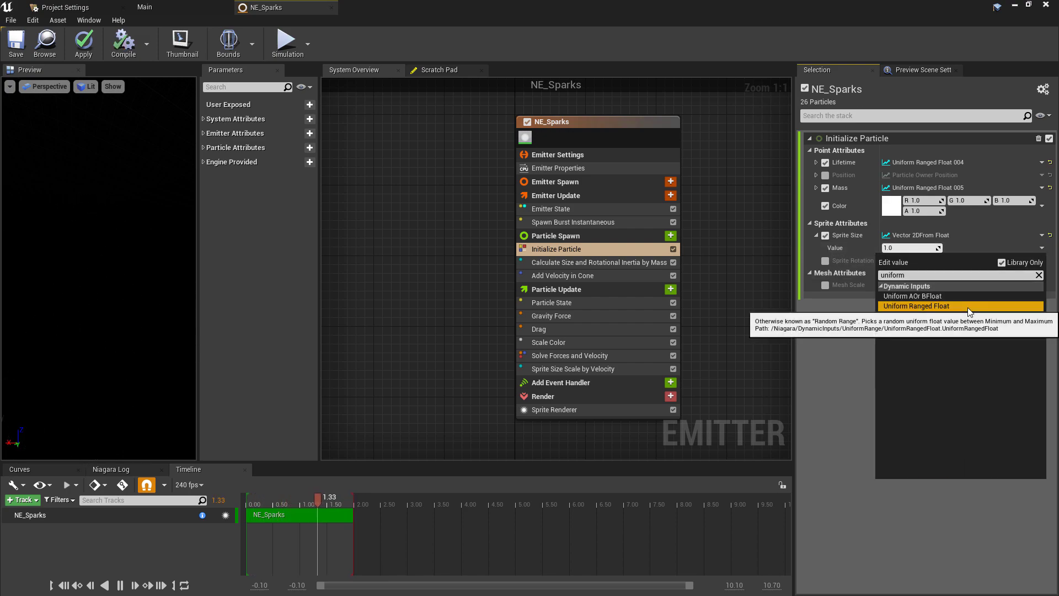
pyautogui.click(967, 306)
pyautogui.click(904, 261)
pyautogui.write('2')
pyautogui.press('Tab')
pyautogui.write('10')
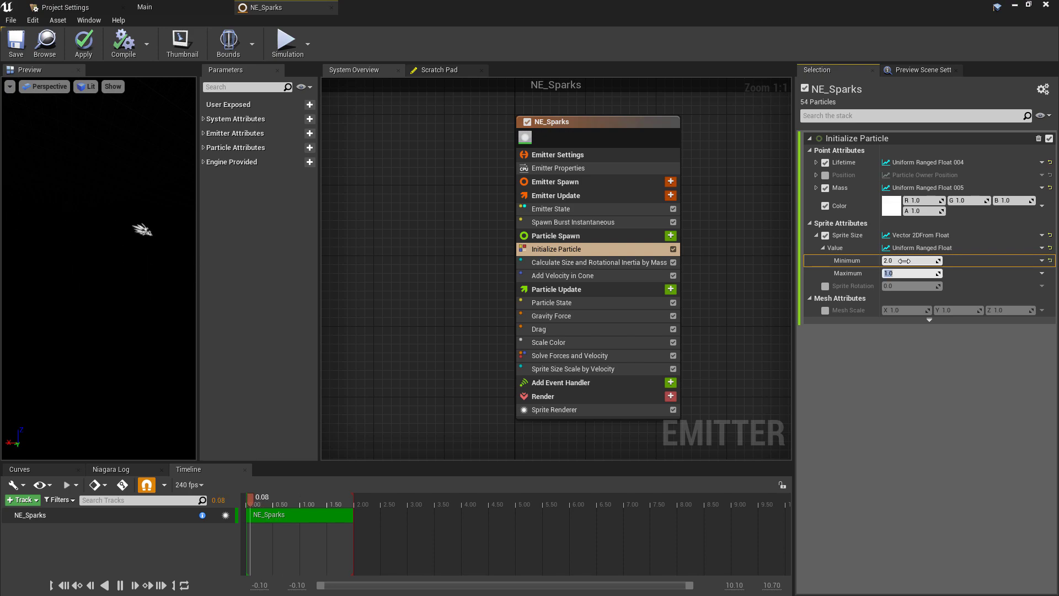
pyautogui.press('Return')
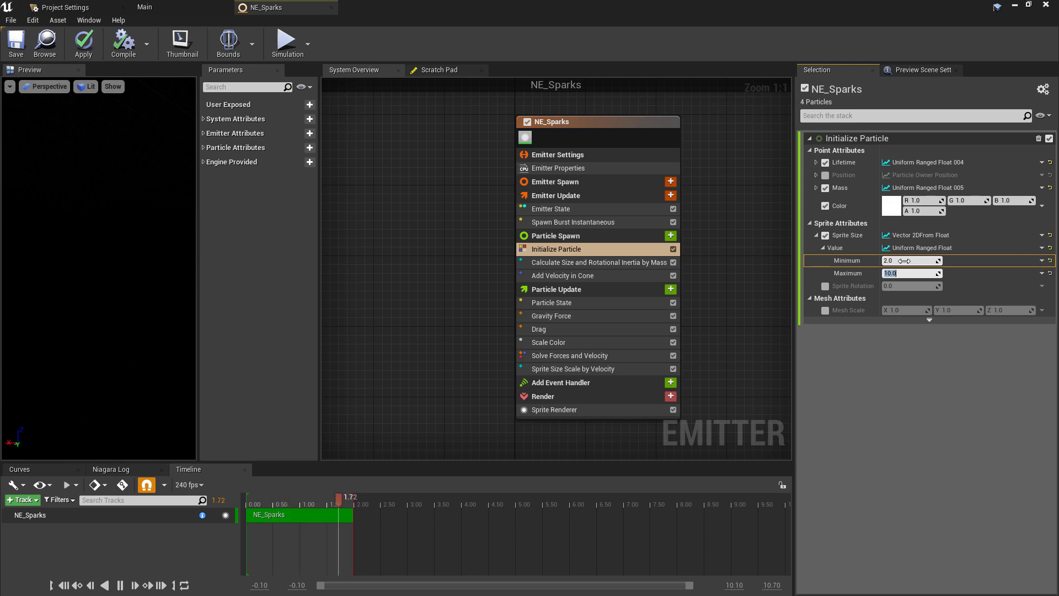
# Delete Calculate Size and Rotational Inertia by Mass, and give Add Velocity in Cone a 100–1000 strength range.
pyautogui.click(598, 262)
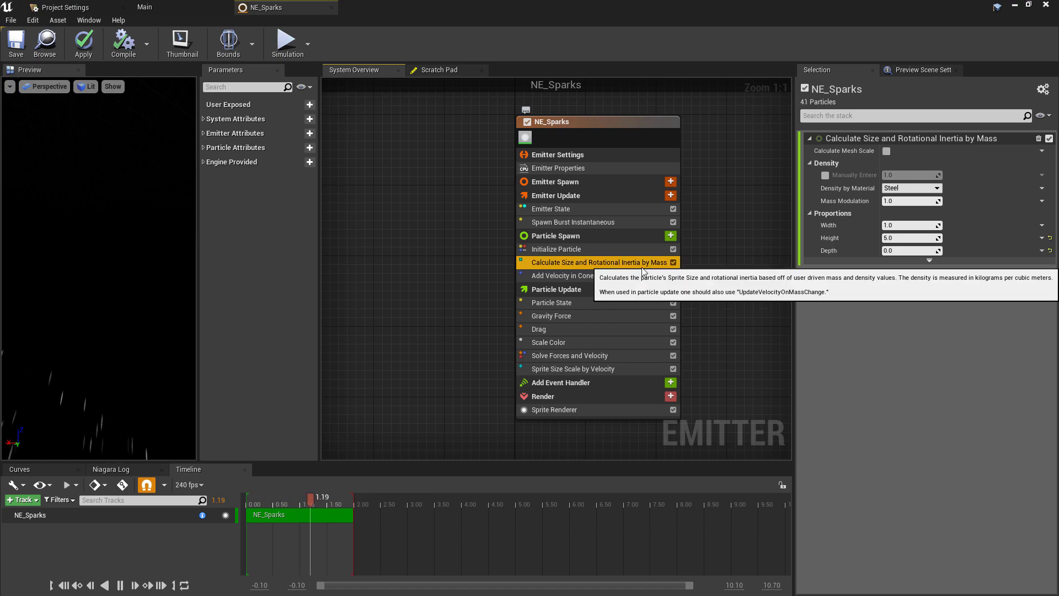
pyautogui.press('Delete')
pyautogui.click(586, 265)
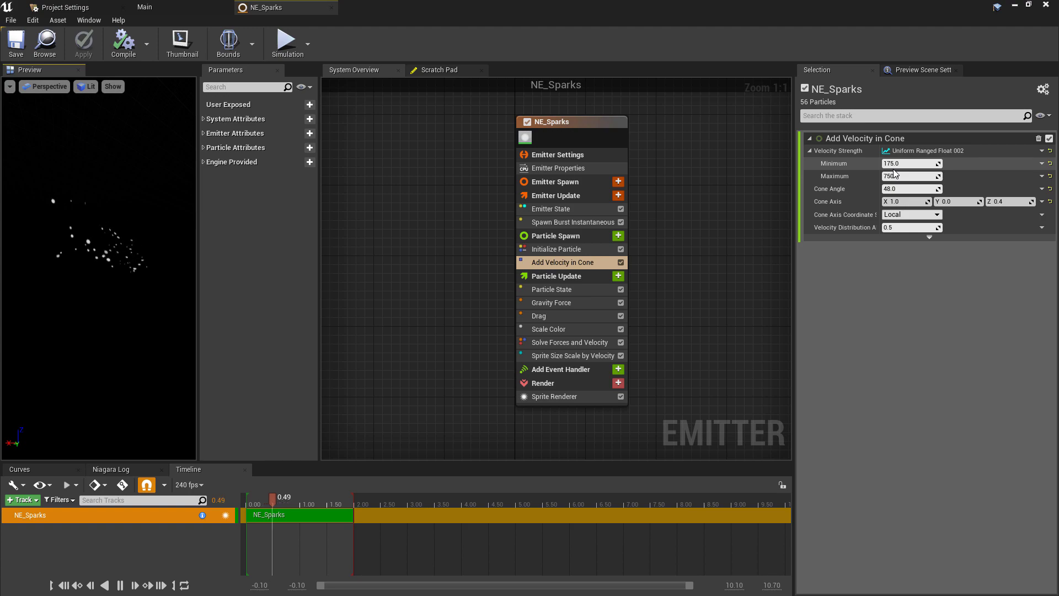
pyautogui.write('100')
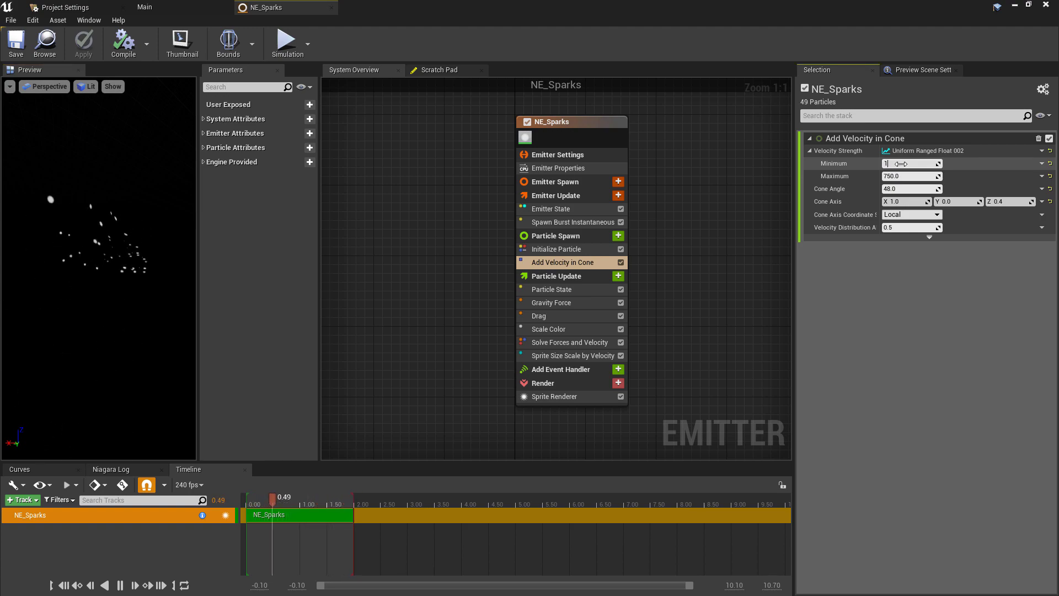
pyautogui.press('Return')
pyautogui.write('100')
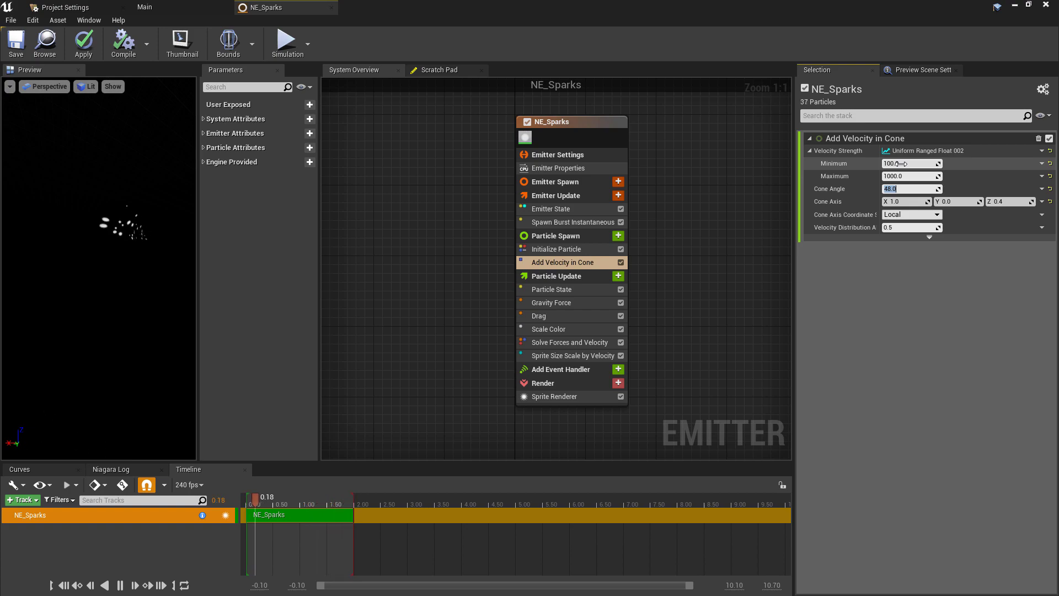
pyautogui.click(186, 222)
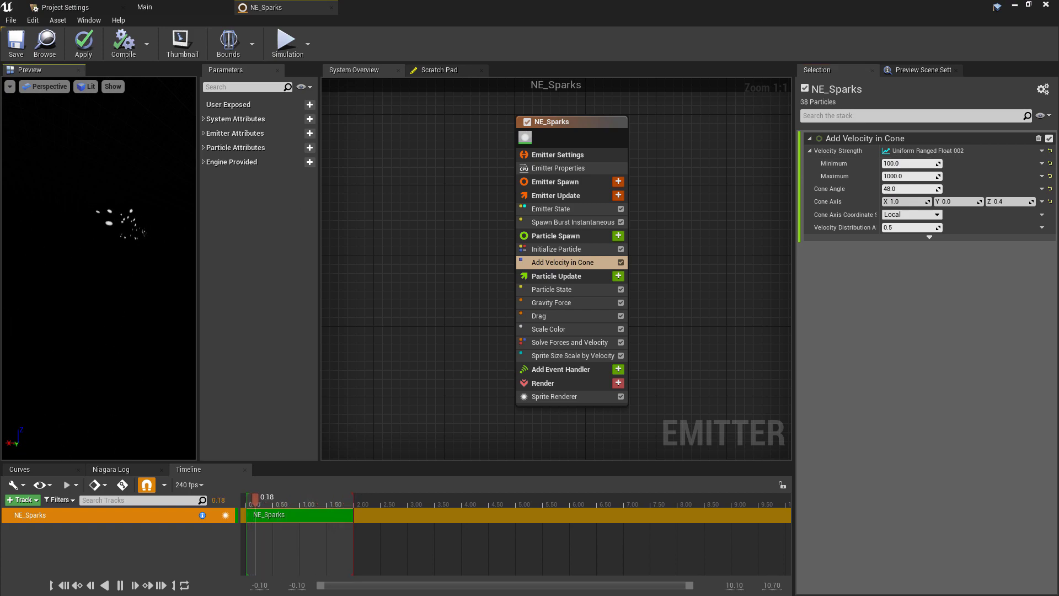
# Widen the cone angle to 90 and raise the cone axis Z to 1.0.
pyautogui.moveTo(895, 189); pyautogui.dragTo(906, 190)
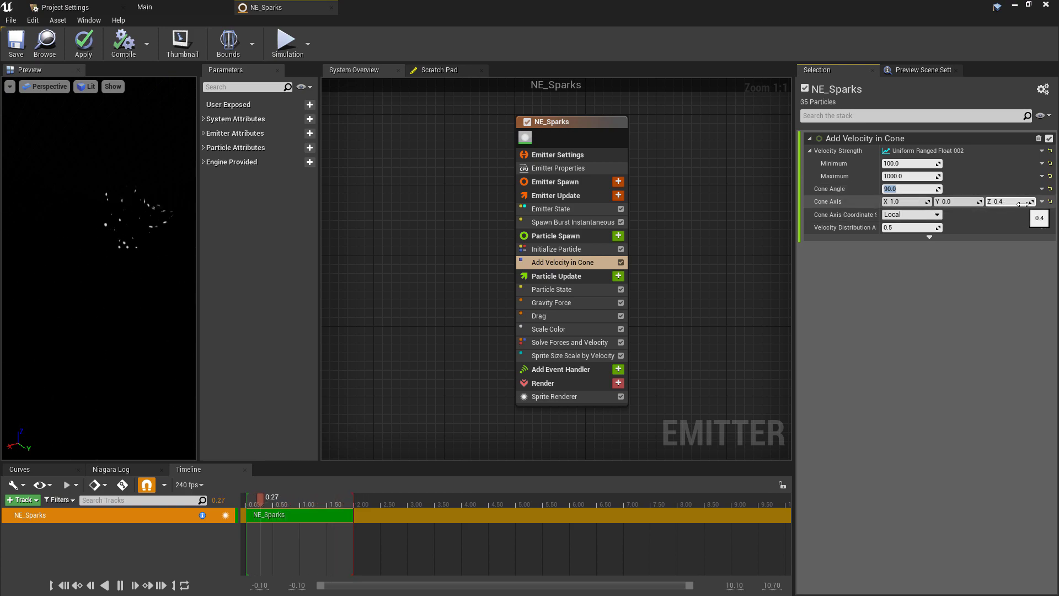
pyautogui.moveTo(1023, 202); pyautogui.dragTo(1042, 202)
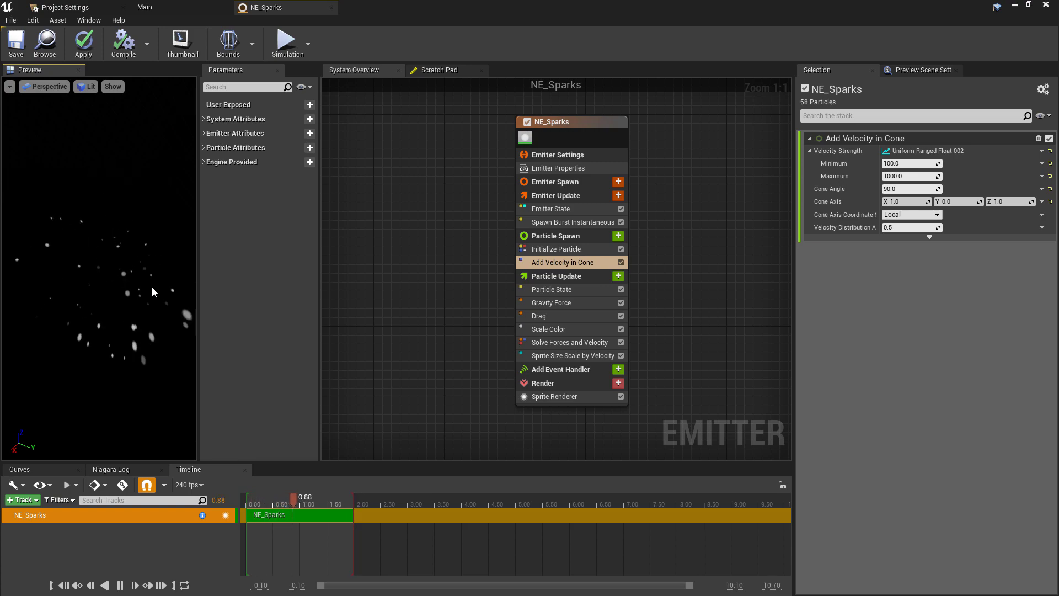
pyautogui.moveTo(151, 286); pyautogui.dragTo(165, 286)
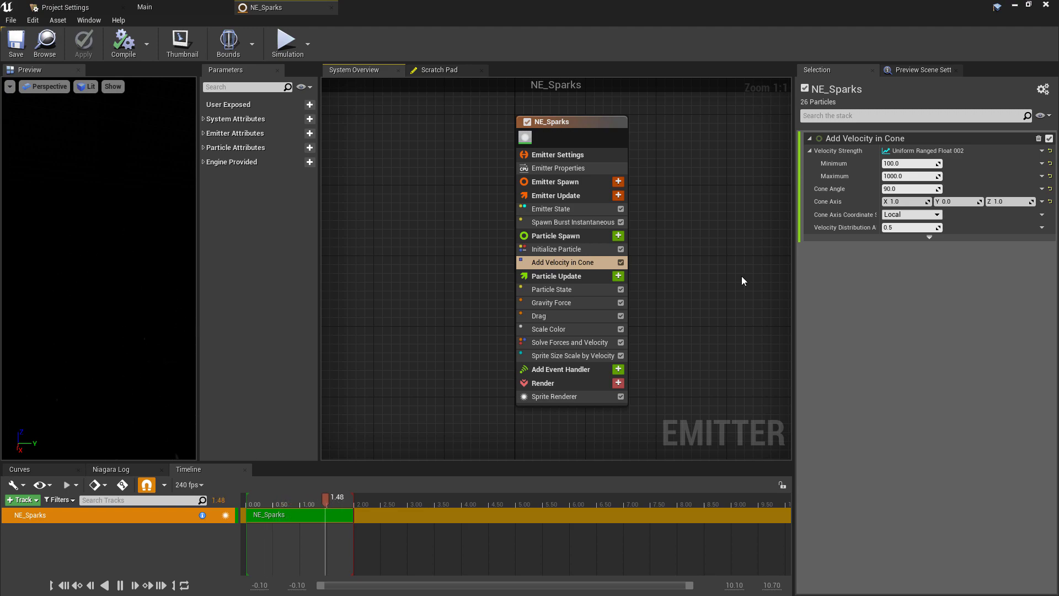
# Delete the Drag module from Particle Update.
pyautogui.click(564, 316)
pyautogui.press('Delete')
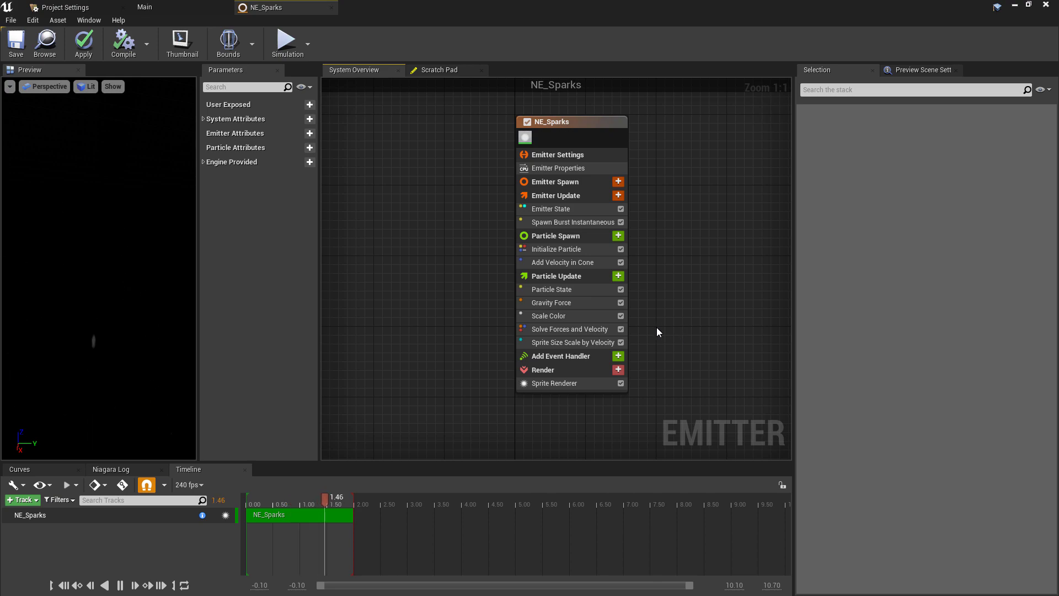
pyautogui.click(581, 316)
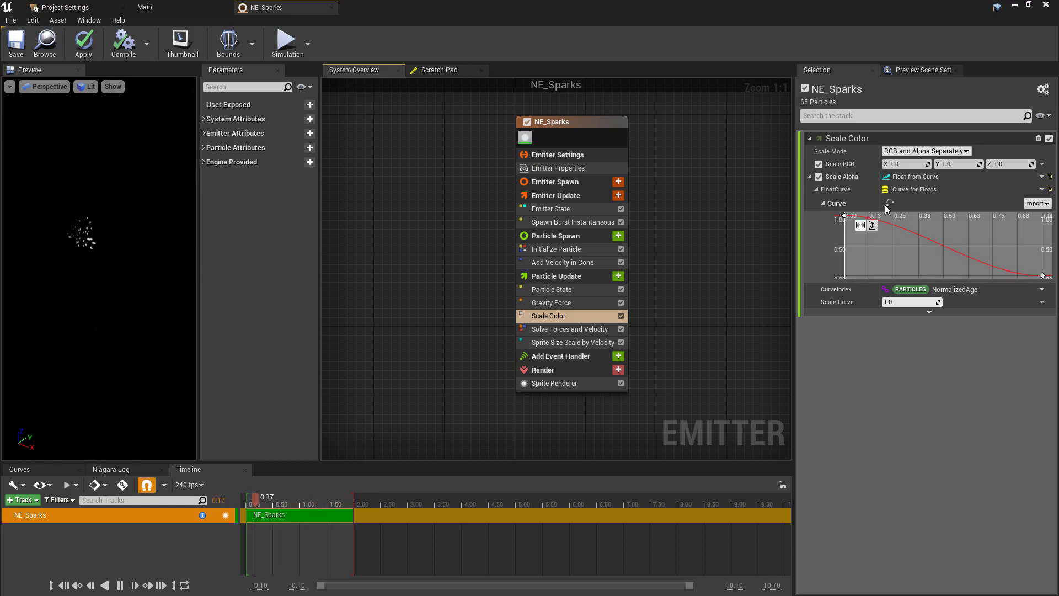
# Set Scale Color's Scale RGB to 50.0 on the X, Y and Z channels.
pyautogui.click(927, 165)
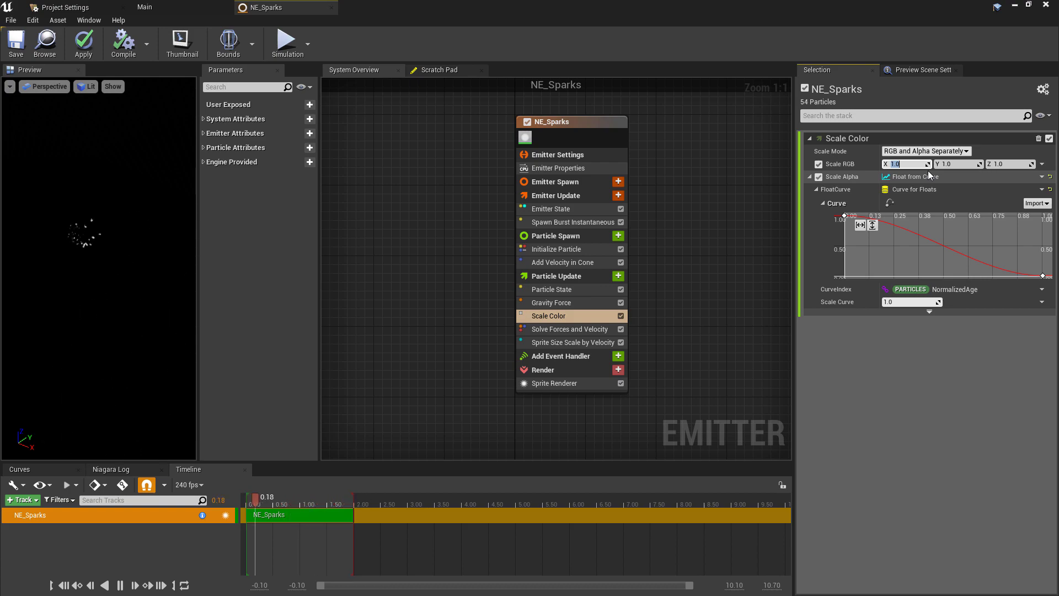
pyautogui.write('.5')
pyautogui.press('Return')
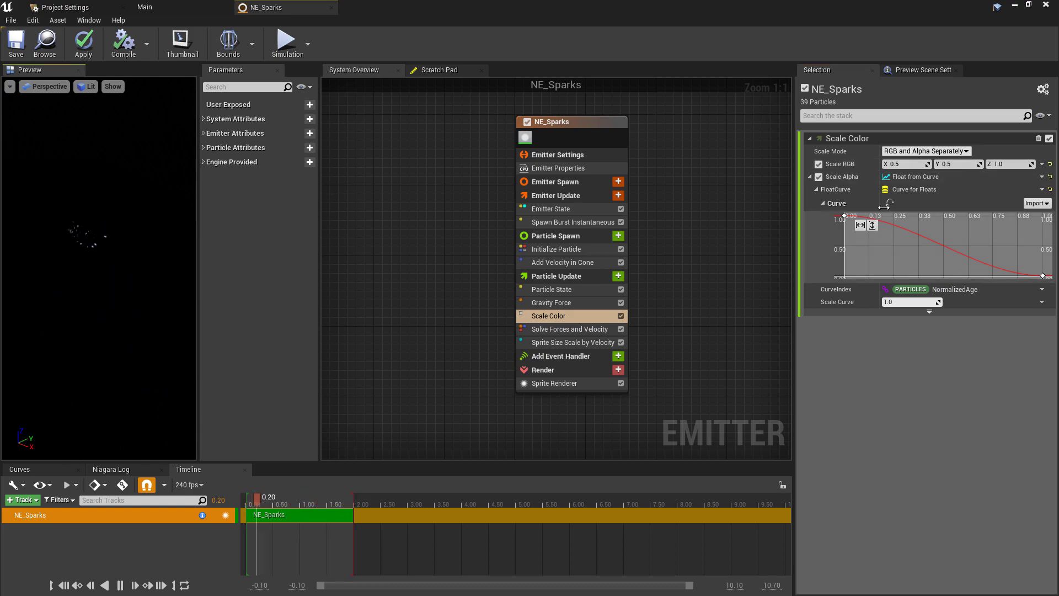
pyautogui.write('0')
pyautogui.press('Return')
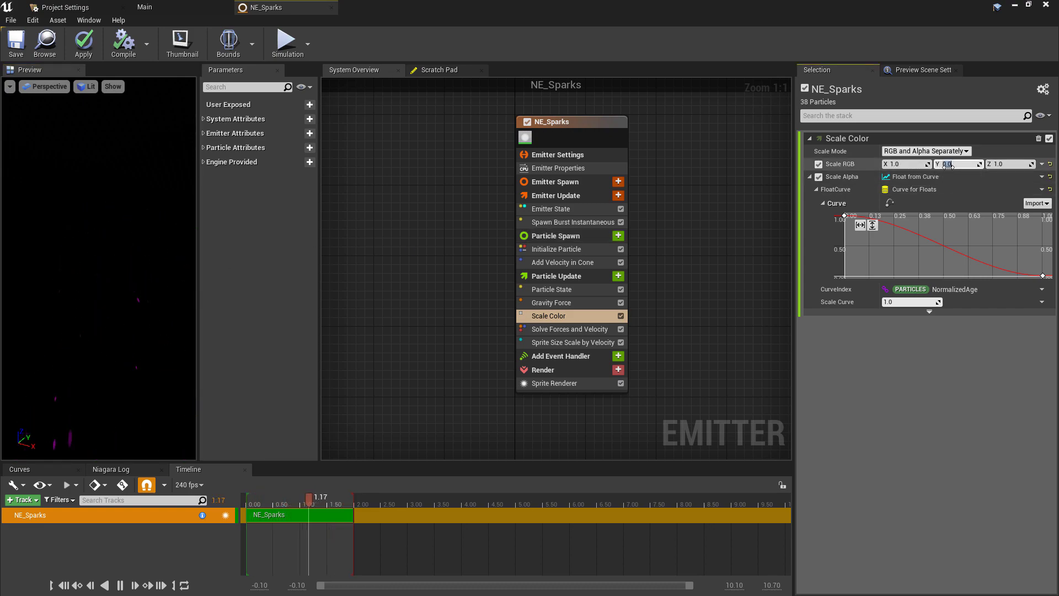
pyautogui.keyDown('ctrl'); pyautogui.moveTo(947, 165); pyautogui.dragTo(905, 164); pyautogui.keyUp('ctrl')
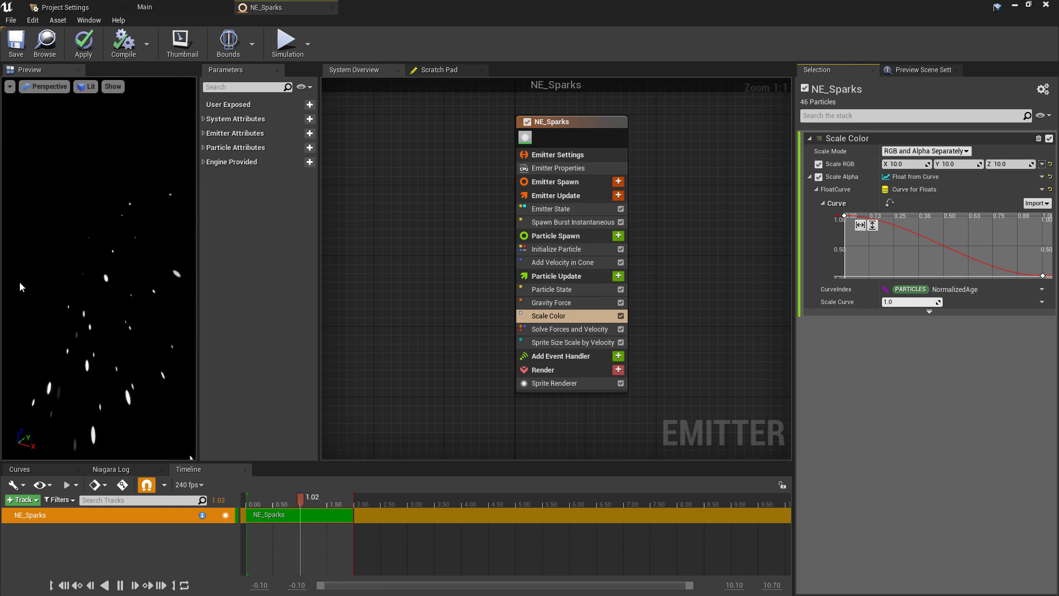
pyautogui.keyDown('ctrl'); pyautogui.moveTo(910, 165); pyautogui.dragTo(927, 164); pyautogui.keyUp('ctrl')
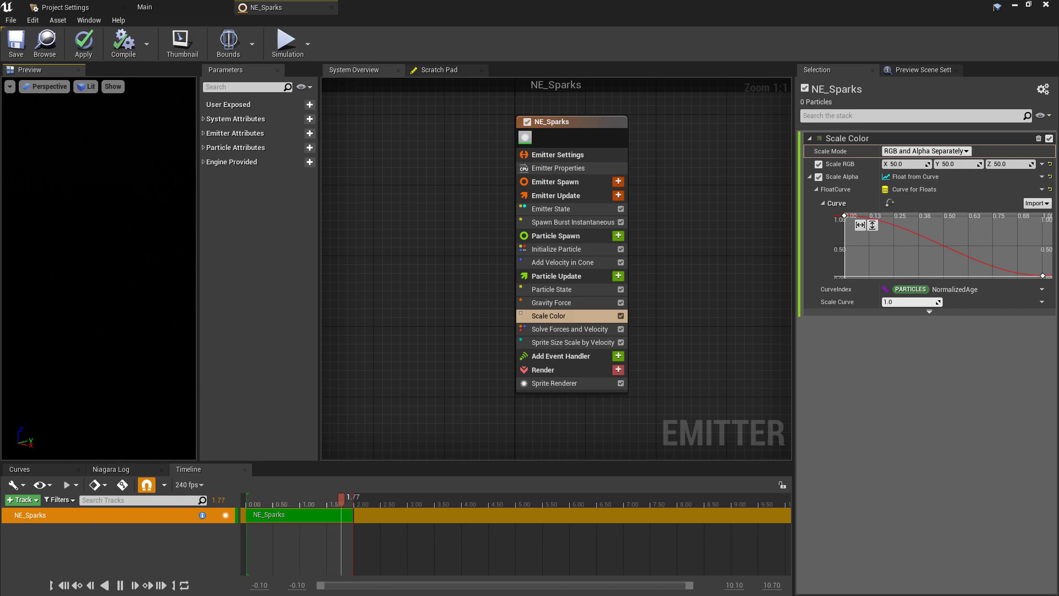
pyautogui.moveTo(547, 238); pyautogui.dragTo(512, 257)
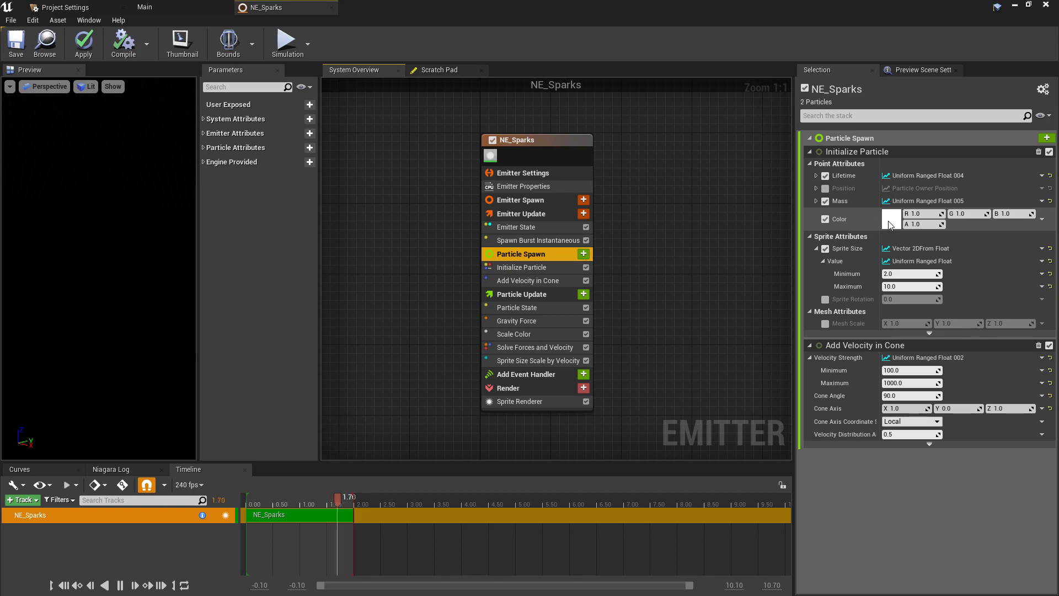
# Set the Initialize Particle colour to a saturated orange (R 1.0, G 0.399, B 0.0).
pyautogui.click(889, 221)
pyautogui.click(753, 328)
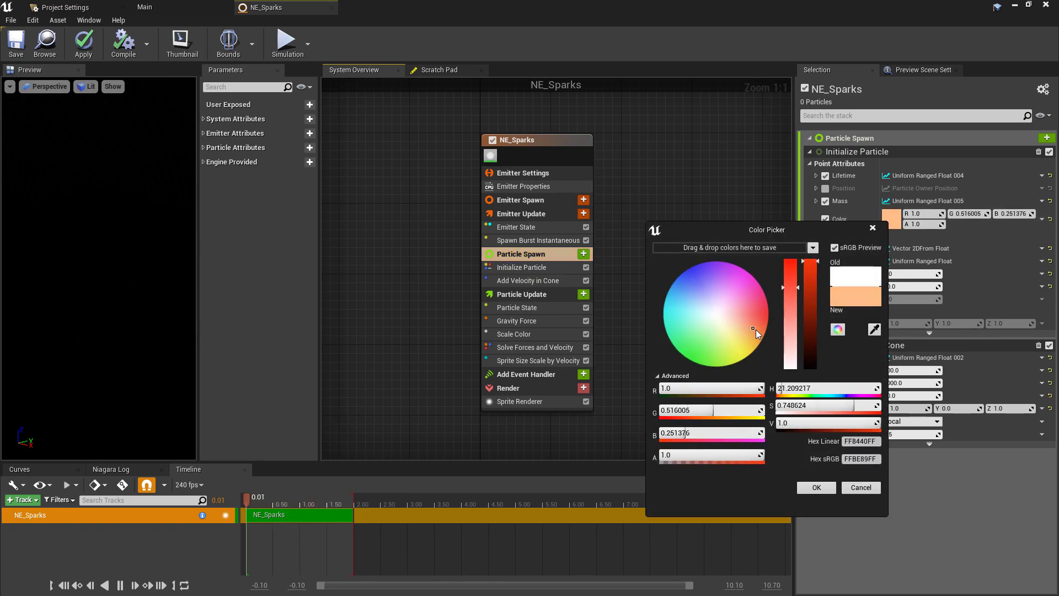
pyautogui.moveTo(756, 330)
pyautogui.mouseDown()
pyautogui.moveTo(768, 343)
pyautogui.moveTo(766, 329)
pyautogui.mouseUp()
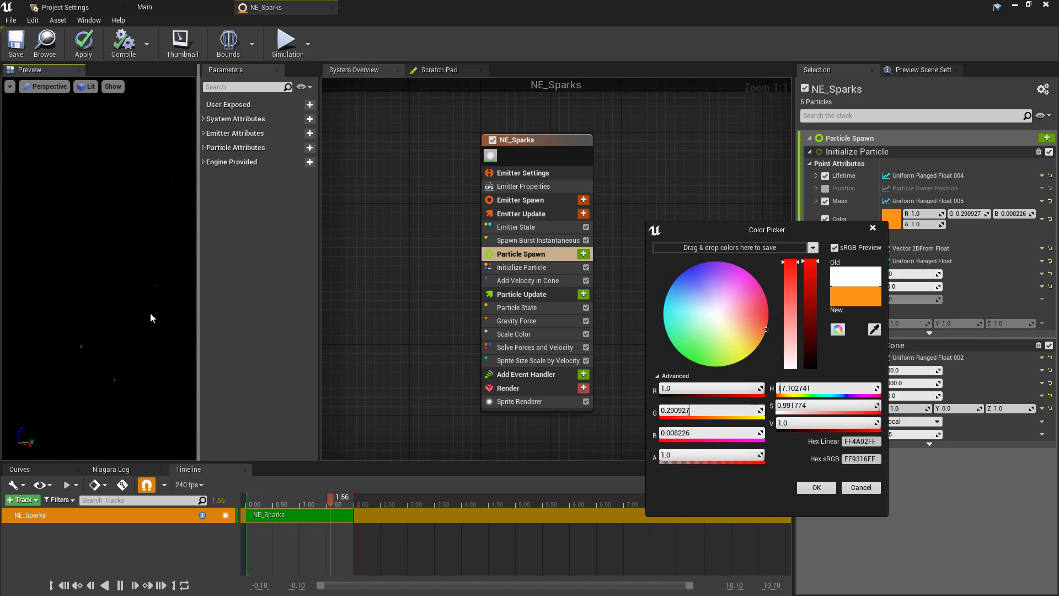
pyautogui.press('Escape')
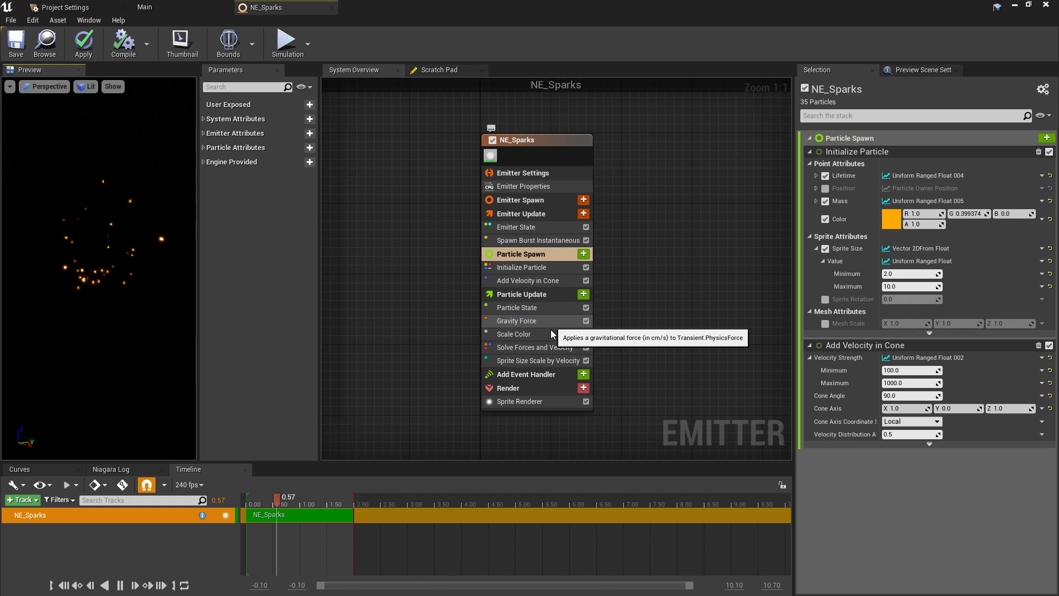
# Uncheck Sample Scale Factor By and set the scale factors to 1.0×0.1 minimum, 1.0×10.0 maximum.
pyautogui.click(530, 360)
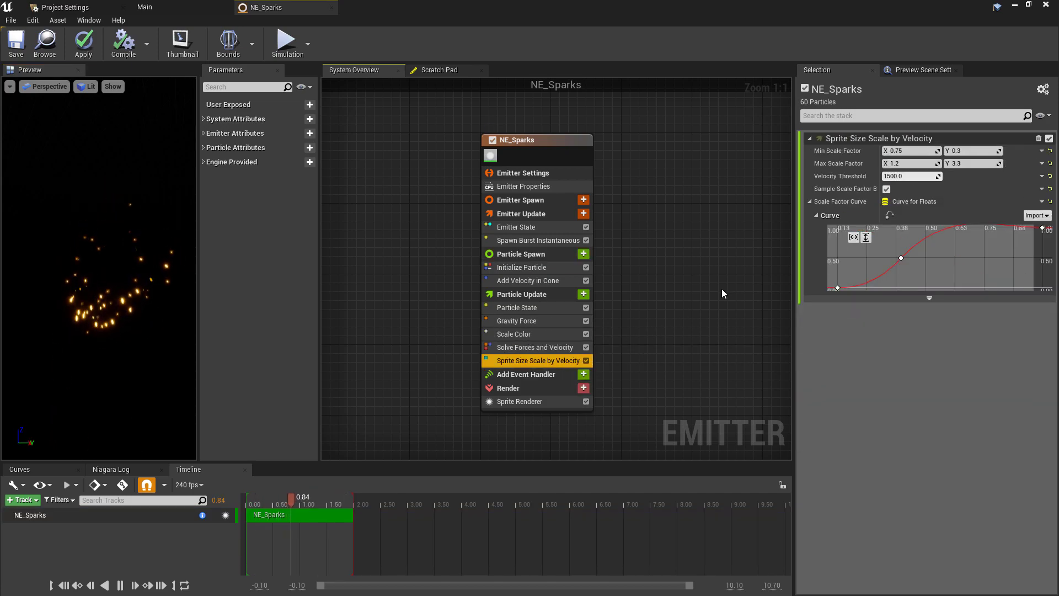
pyautogui.click(887, 190)
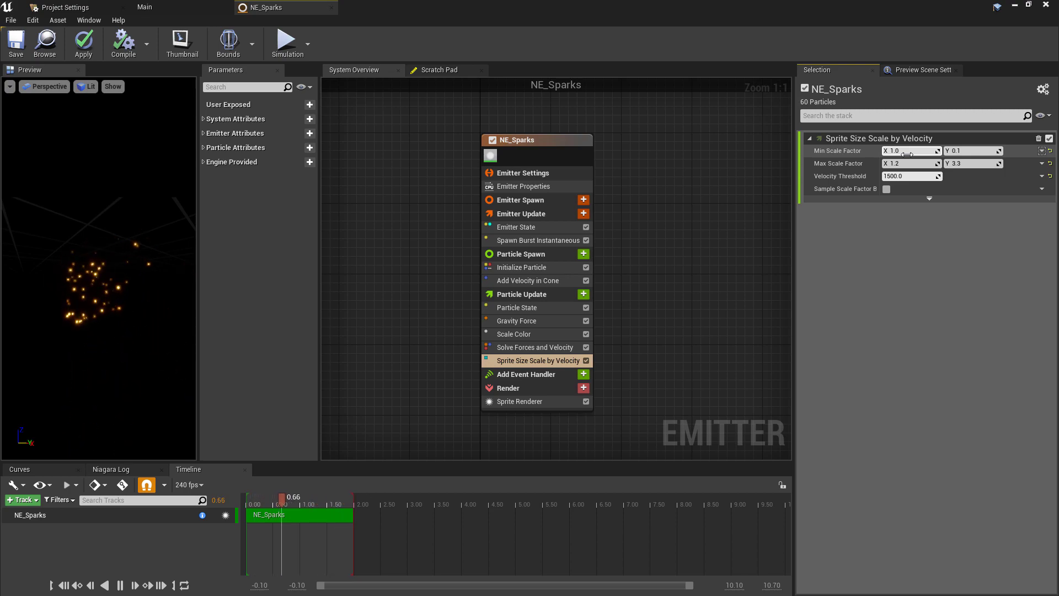
pyautogui.write('1.0')
pyautogui.press('Tab')
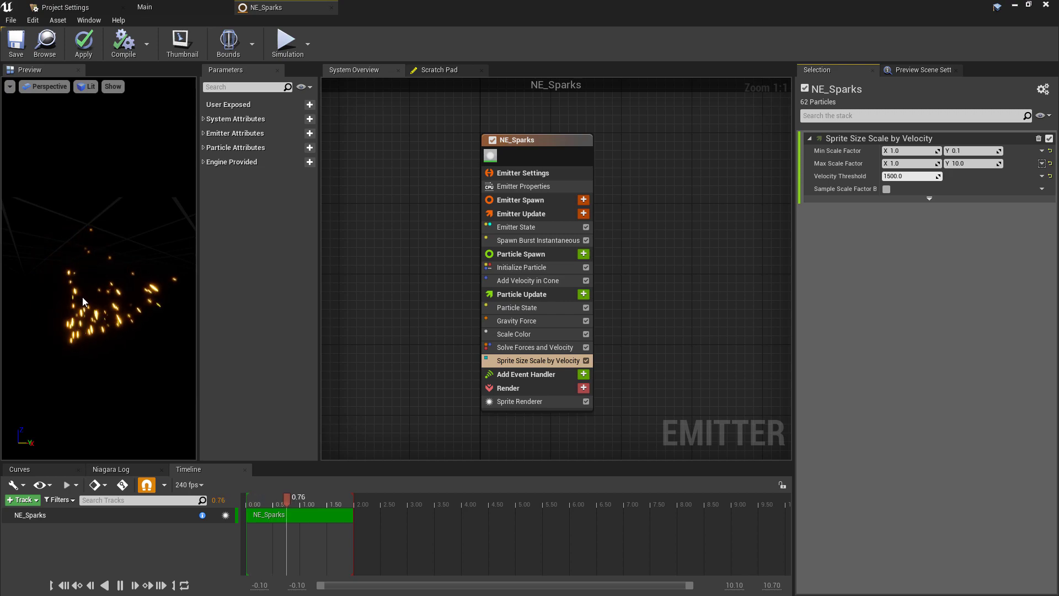
pyautogui.moveTo(83, 300)
pyautogui.mouseDown()
pyautogui.moveTo(115, 287)
pyautogui.moveTo(83, 289)
pyautogui.mouseUp()
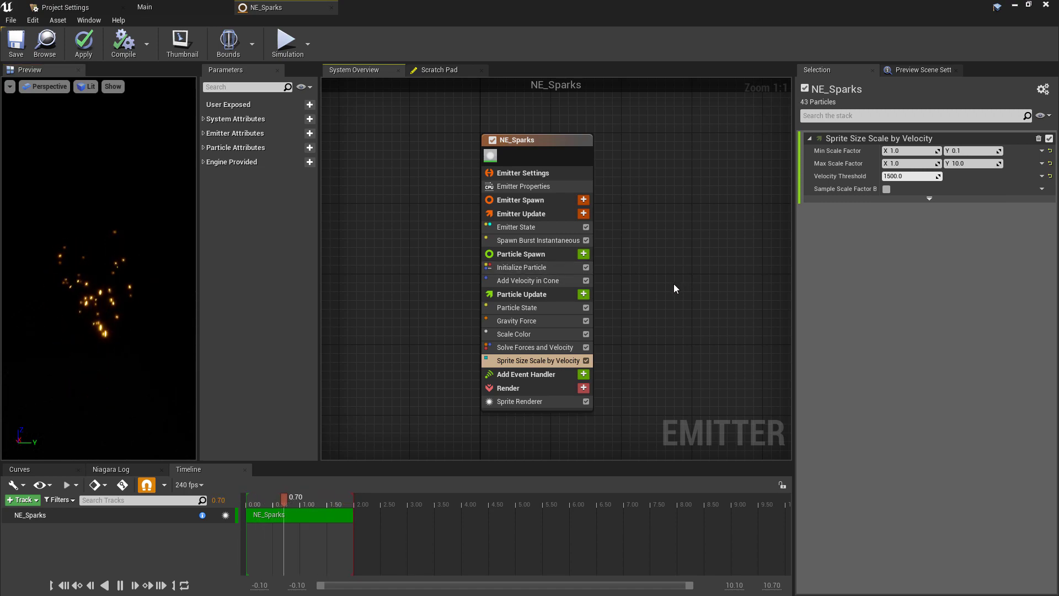
pyautogui.click(516, 406)
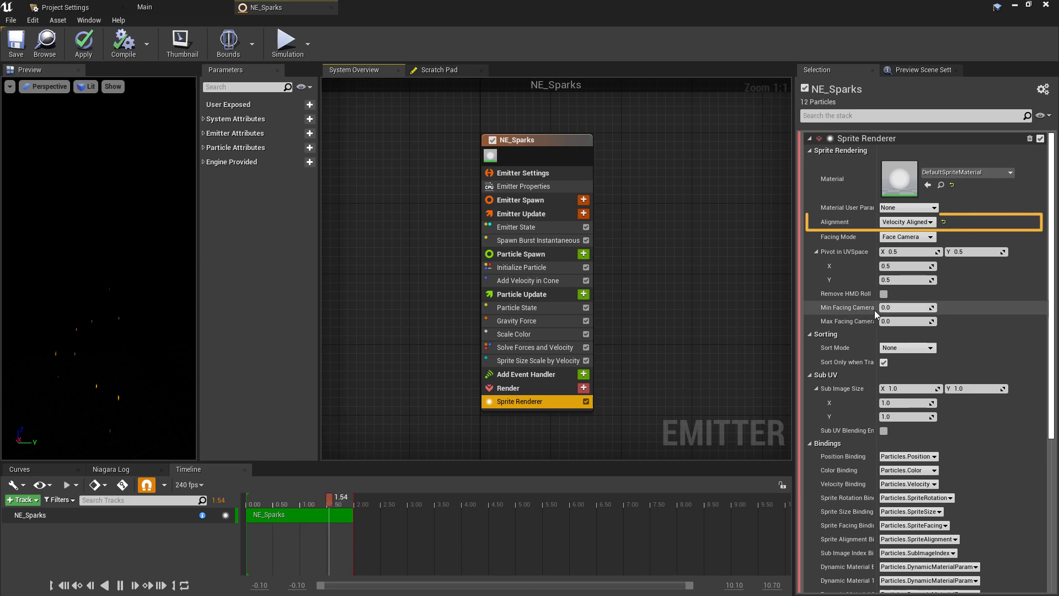
# Set the Sprite Renderer alignment to Velocity Aligned and apply the emitter changes.
pyautogui.click(905, 222)
pyautogui.click(898, 231)
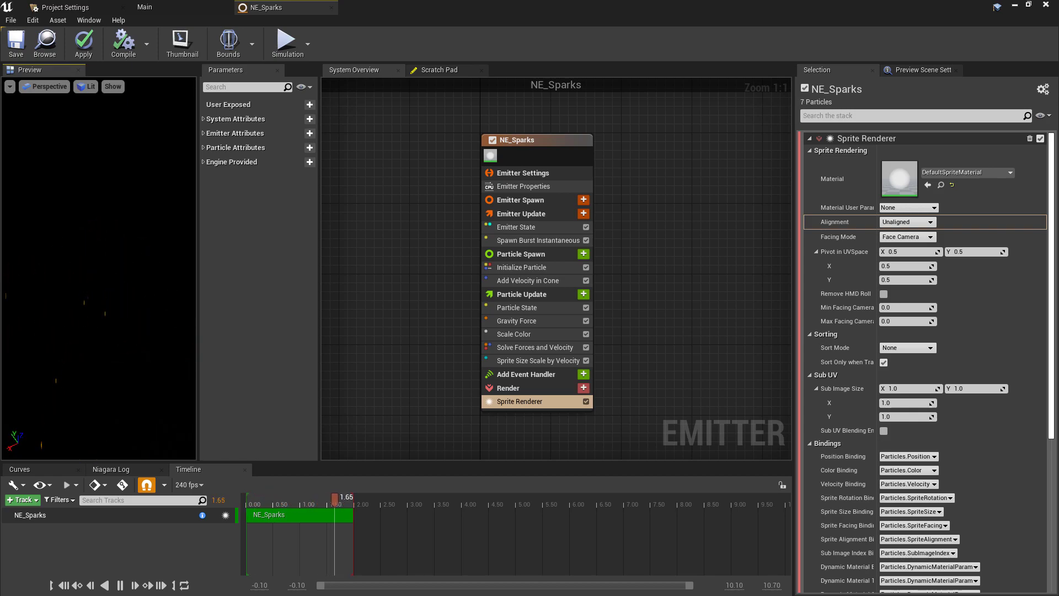
pyautogui.click(906, 221)
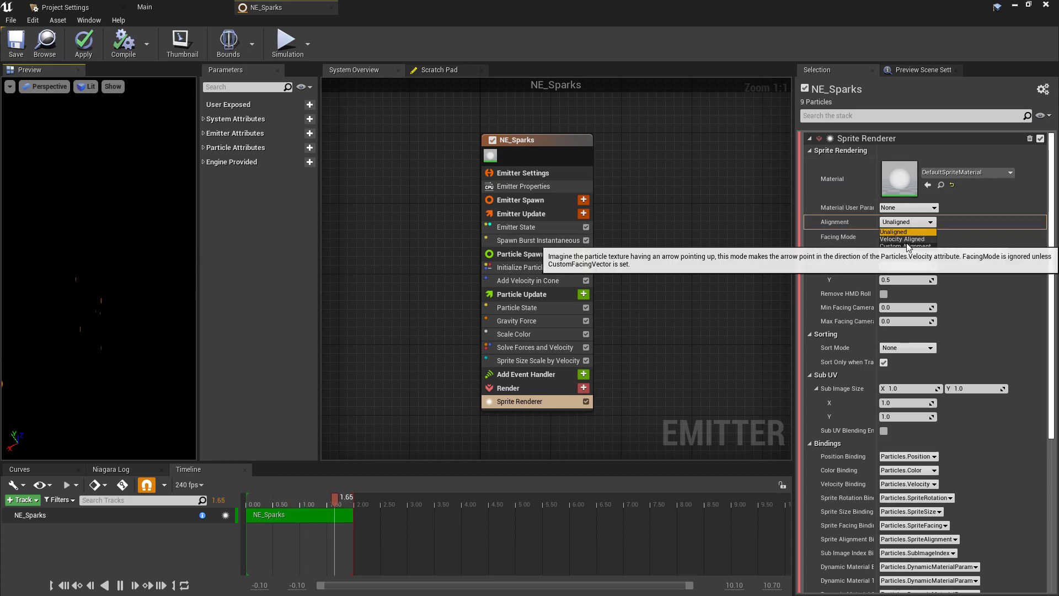
pyautogui.click(905, 239)
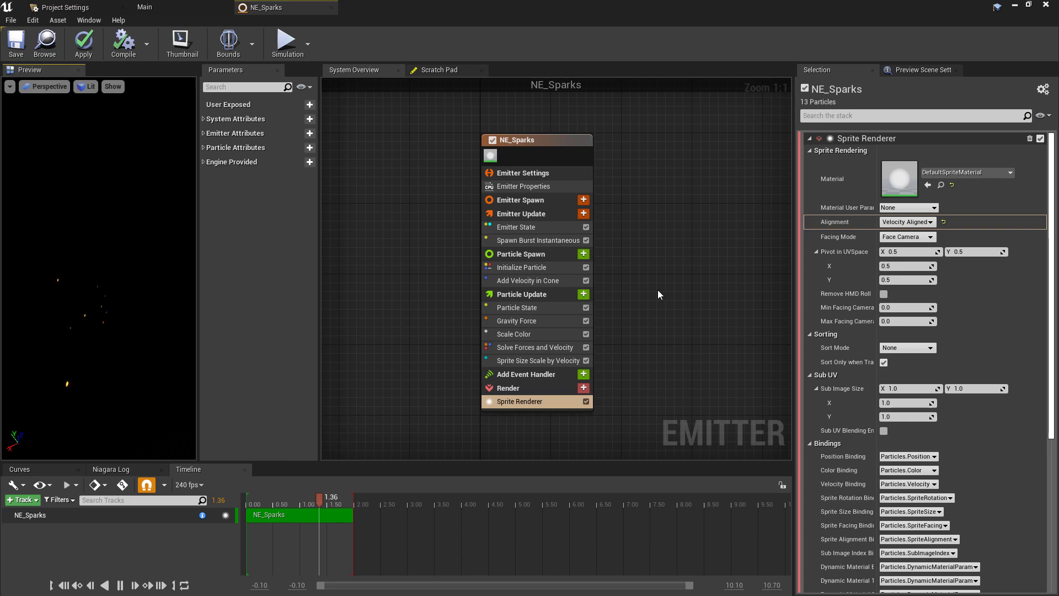
pyautogui.click(111, 42)
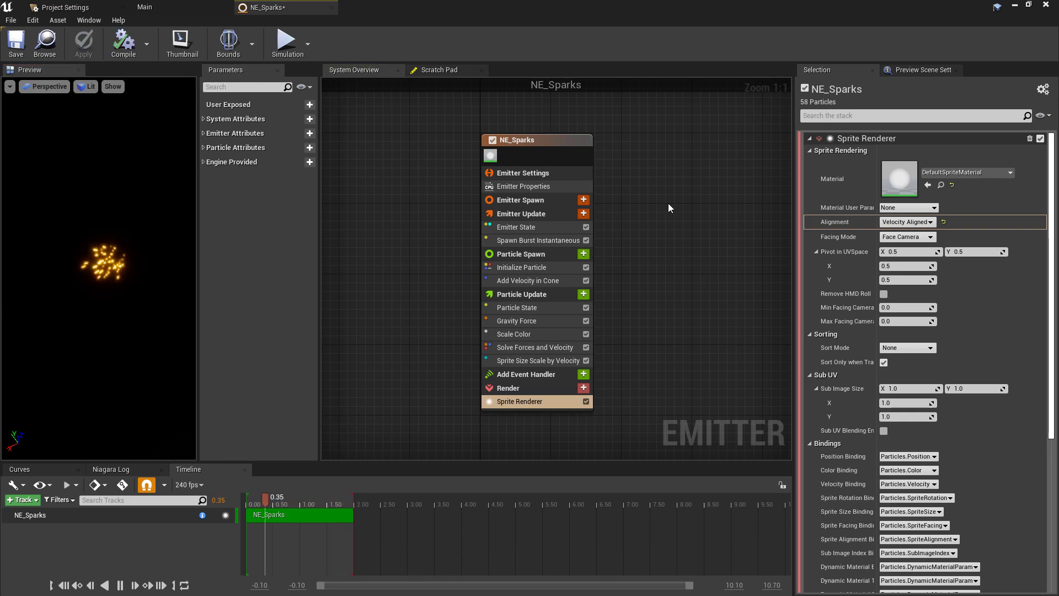
pyautogui.click(181, 38)
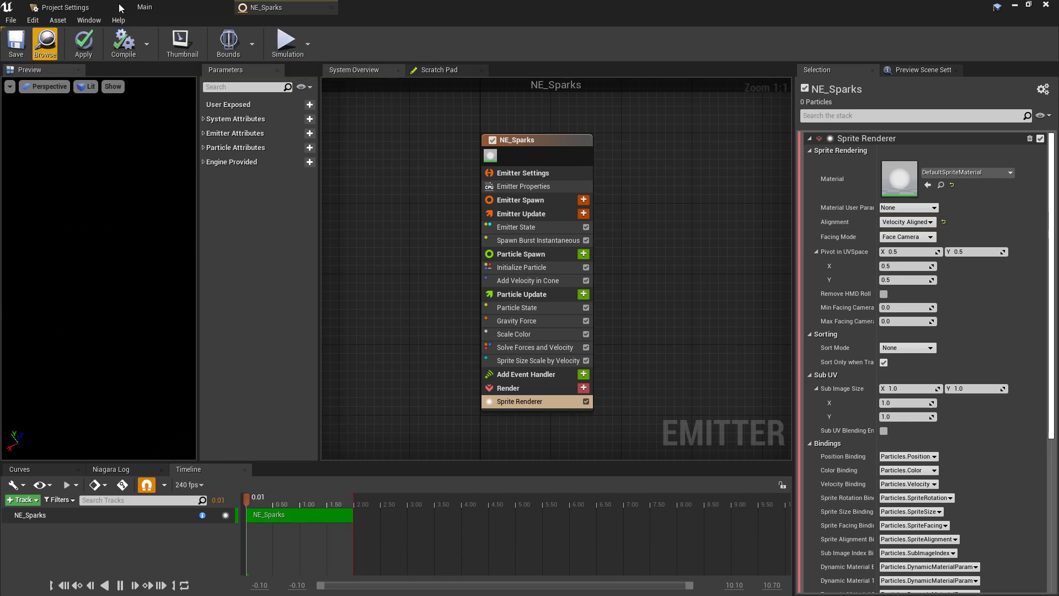
# Create a Niagara System from the NE_Sparks emitter and name it NS_Sparks.
pyautogui.click(144, 6)
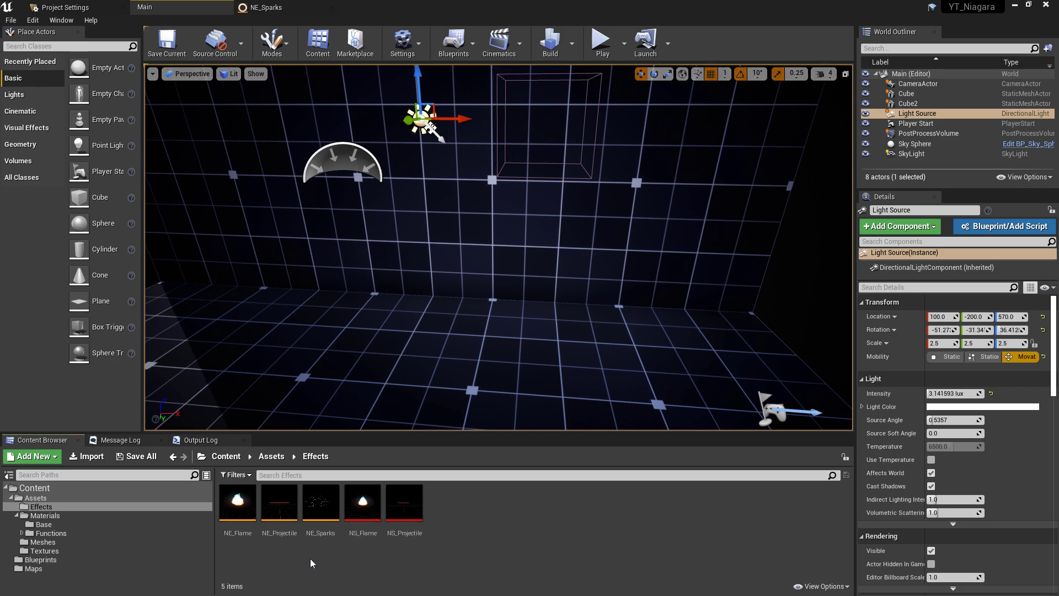
pyautogui.rightClick(319, 501)
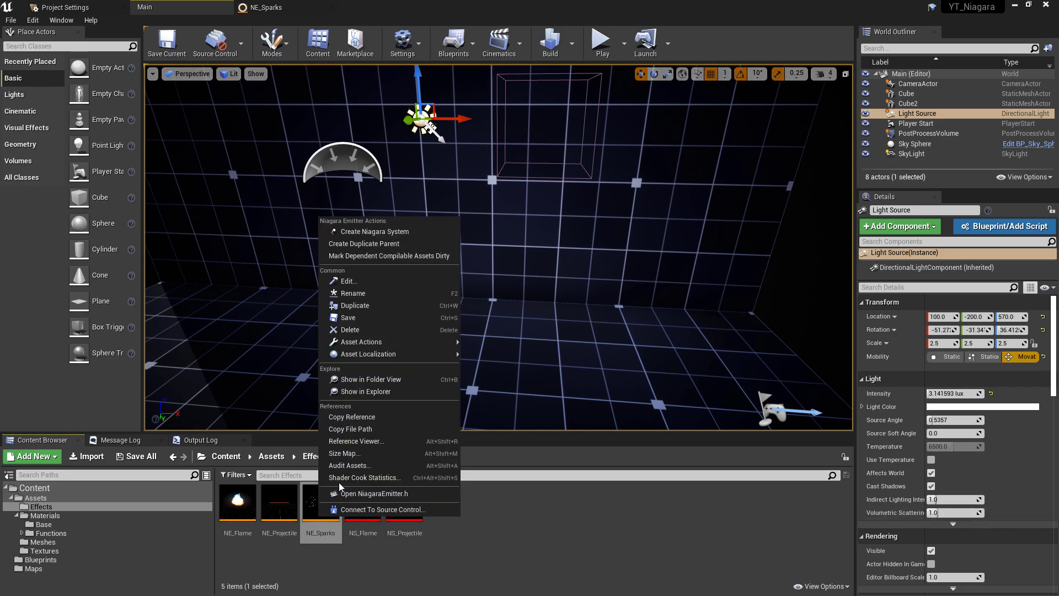
pyautogui.click(390, 232)
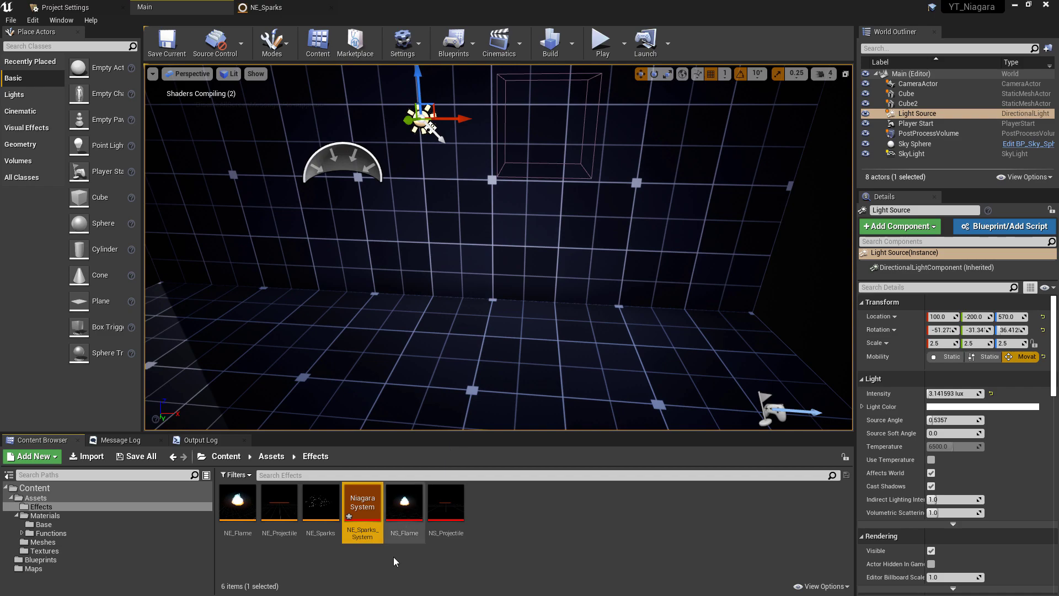
pyautogui.click(358, 532)
pyautogui.press('BackSpace')
pyautogui.write('S')
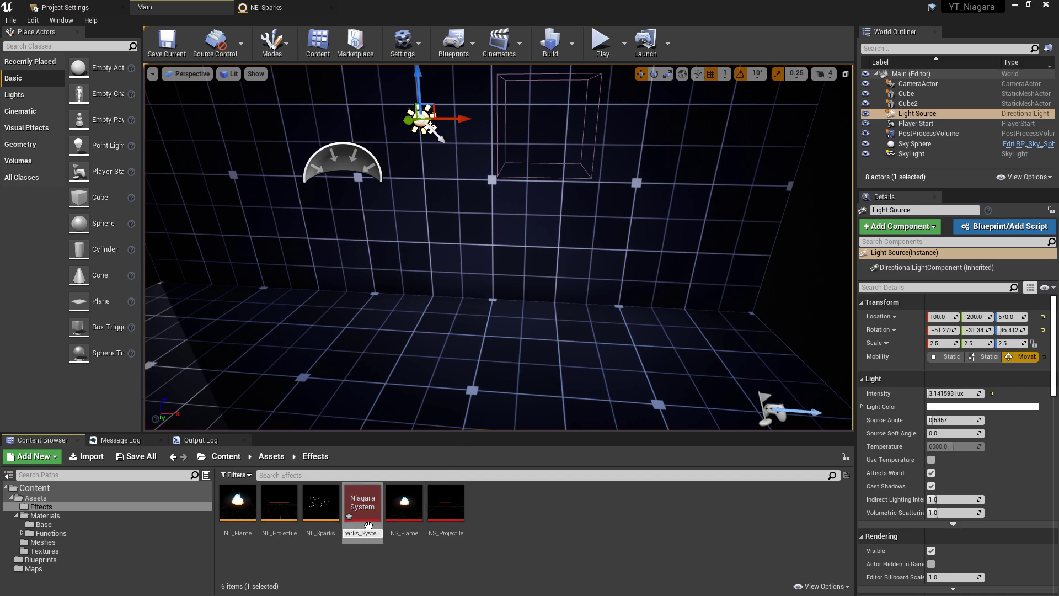
pyautogui.press('Return')
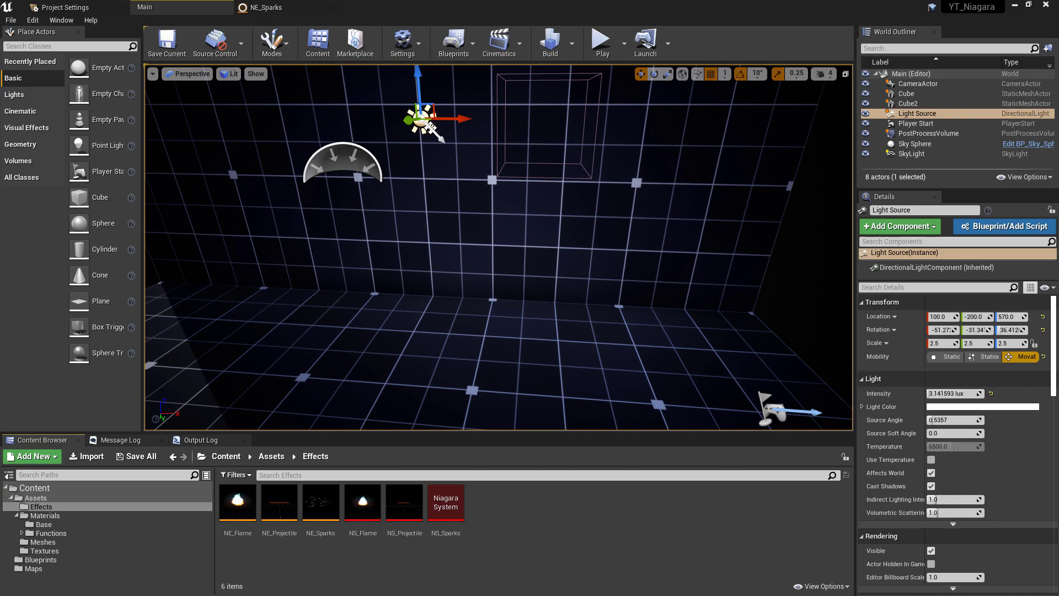
# Open NS_Sparks and inspect the NE_Sparks Particle Spawn Color value options without changing them.
pyautogui.doubleClick(444, 519)
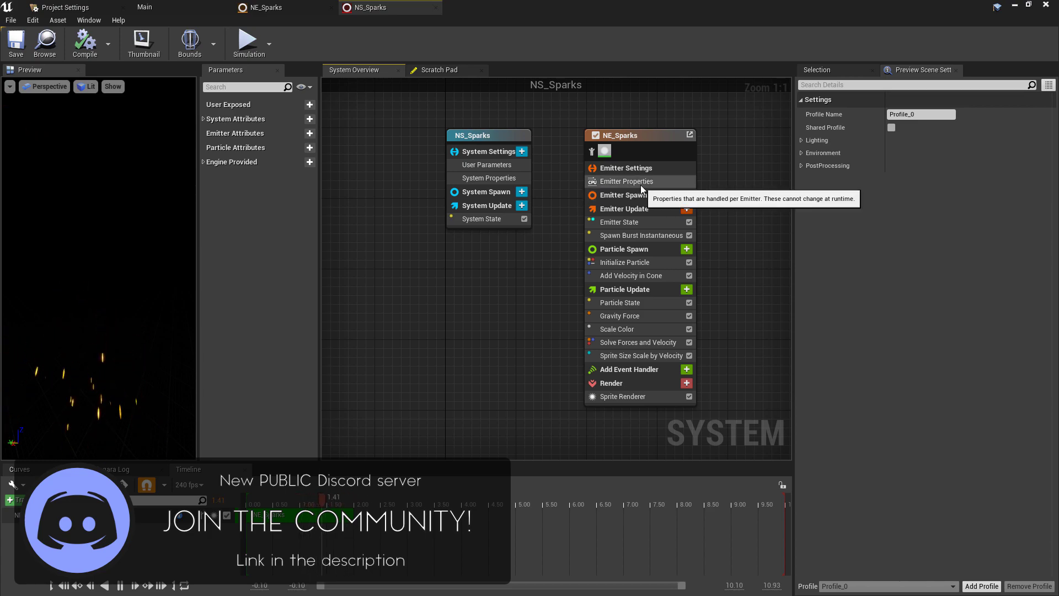
pyautogui.click(642, 208)
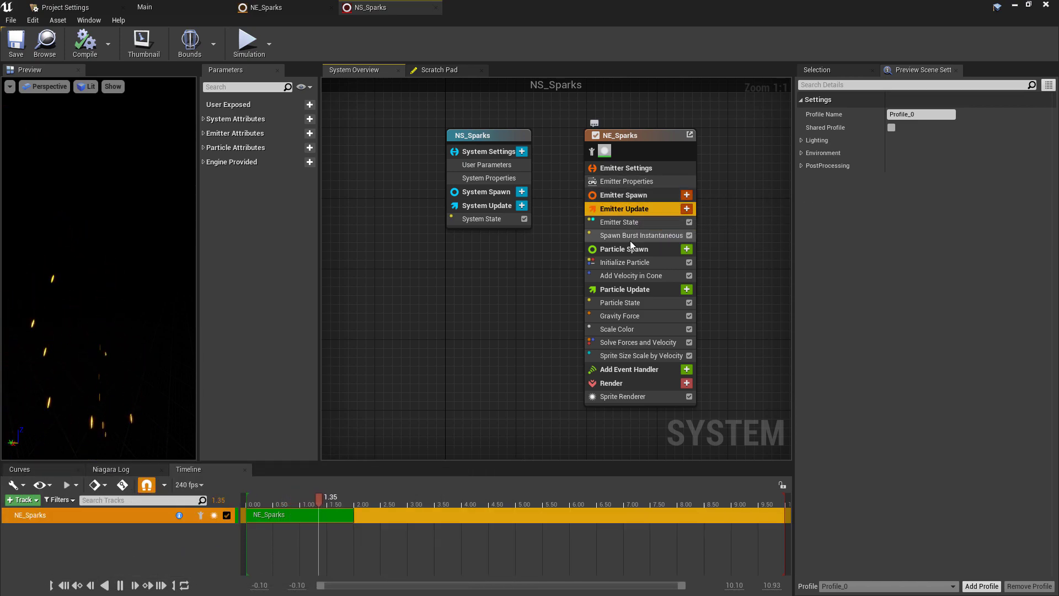
pyautogui.click(629, 248)
pyautogui.click(817, 70)
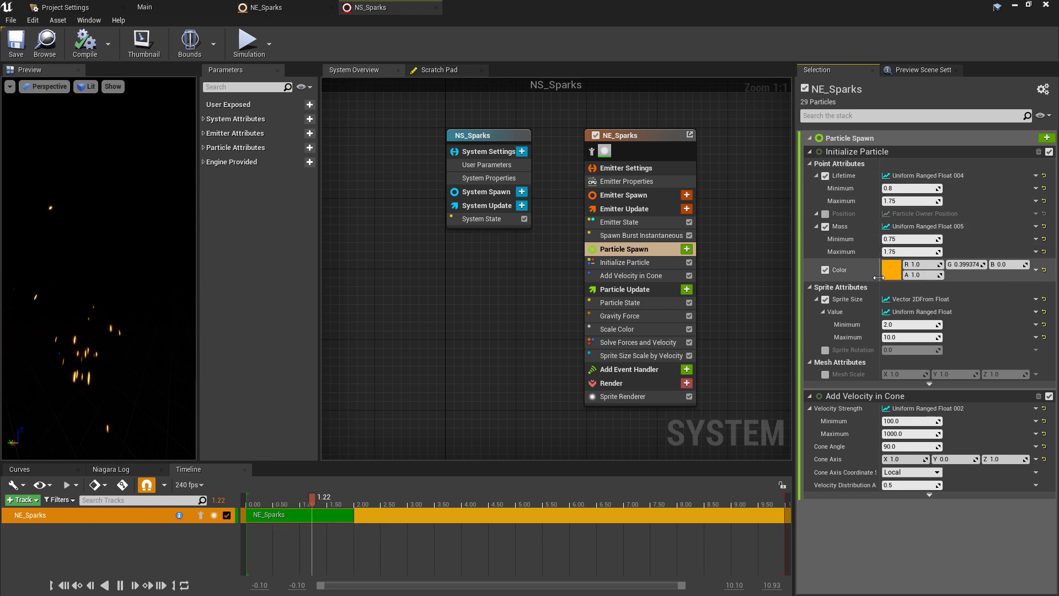
pyautogui.click(1035, 269)
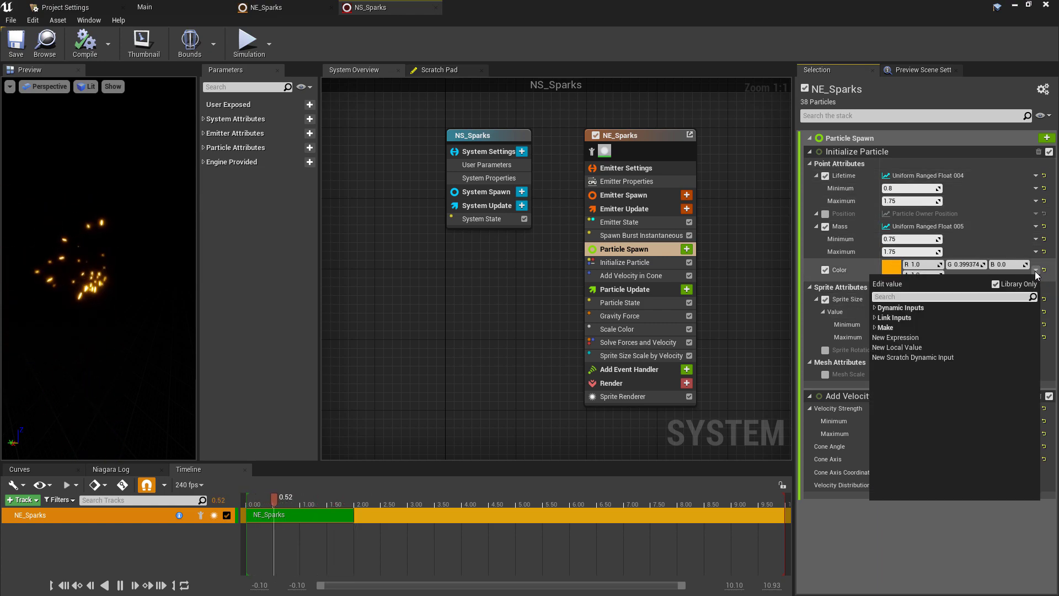
pyautogui.click(875, 327)
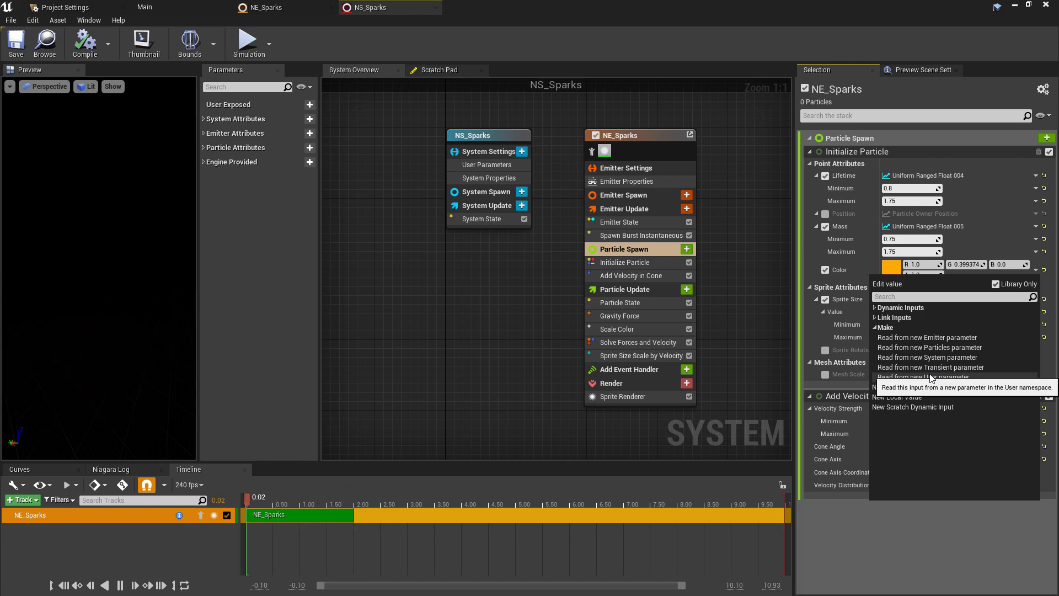
pyautogui.click(756, 327)
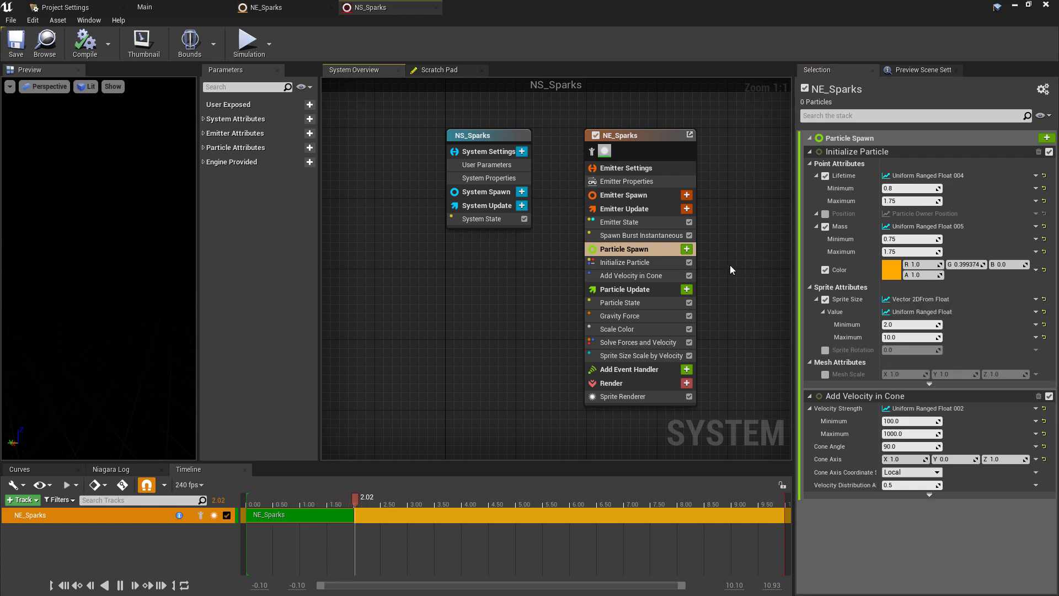
pyautogui.click(310, 104)
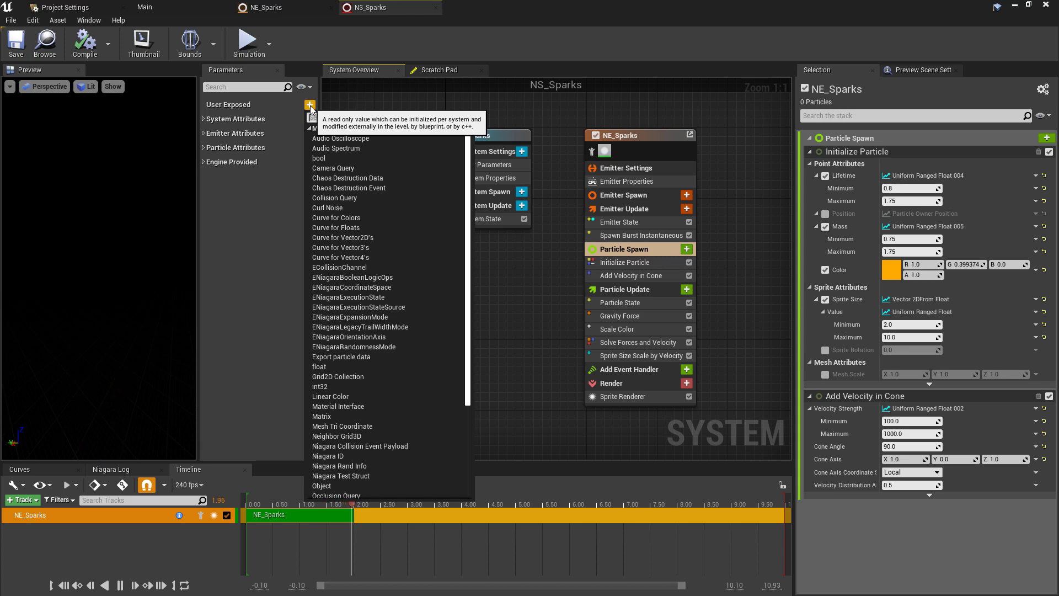
# Add a Linear Color user parameter named SparksColour and drive the particle Color from it.
pyautogui.write('colo')
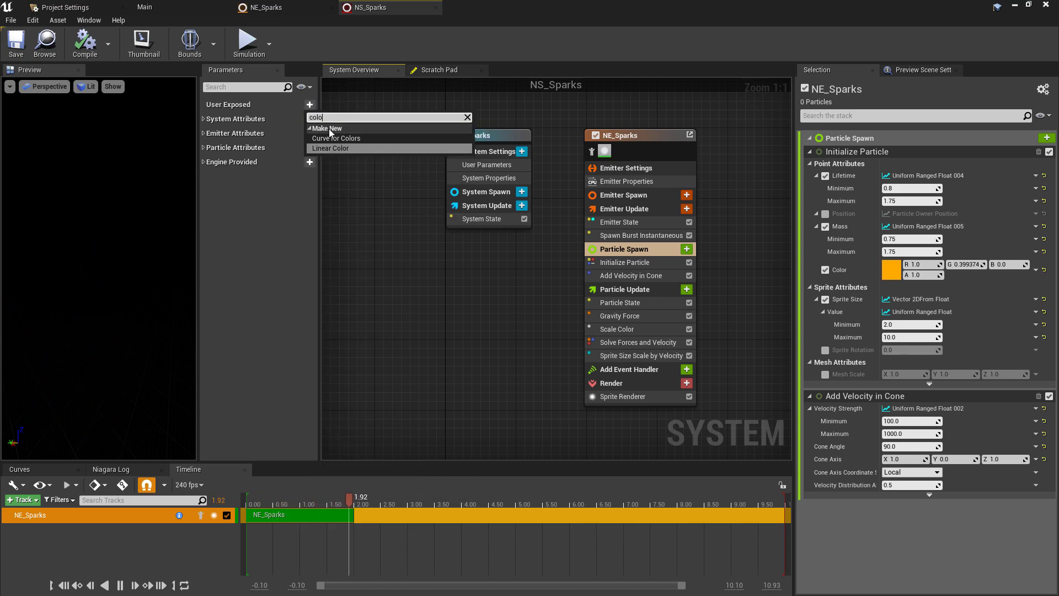
pyautogui.click(329, 147)
pyautogui.write('SparksCo')
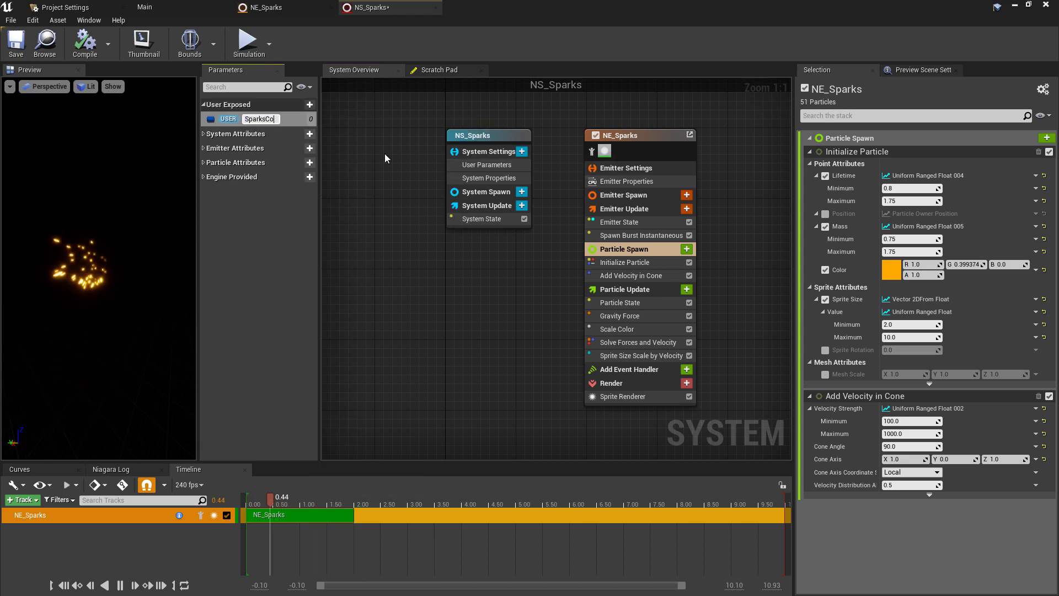
pyautogui.write('lour')
pyautogui.click(1036, 270)
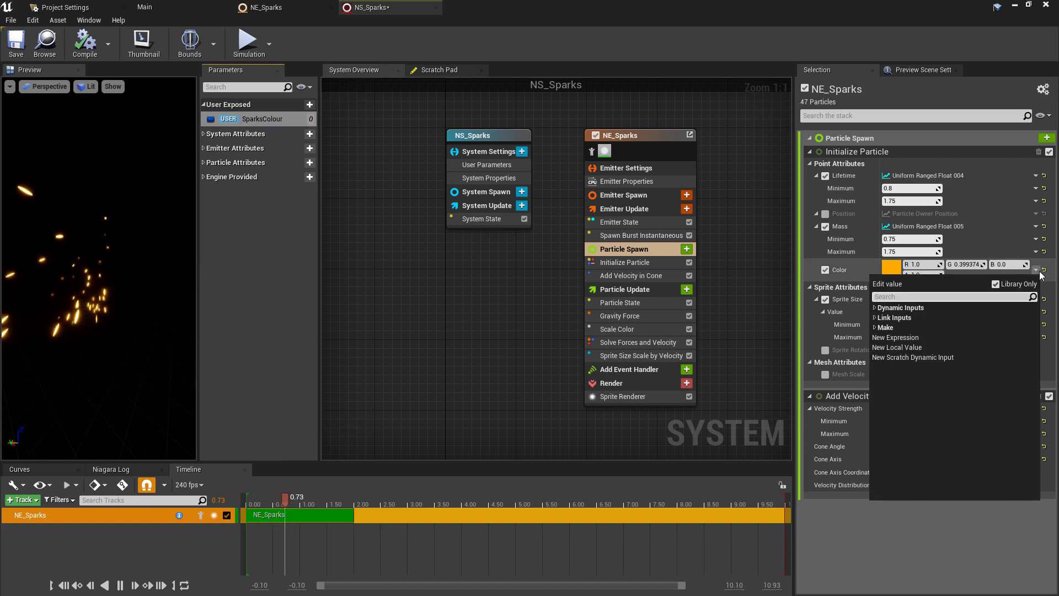
pyautogui.write('user')
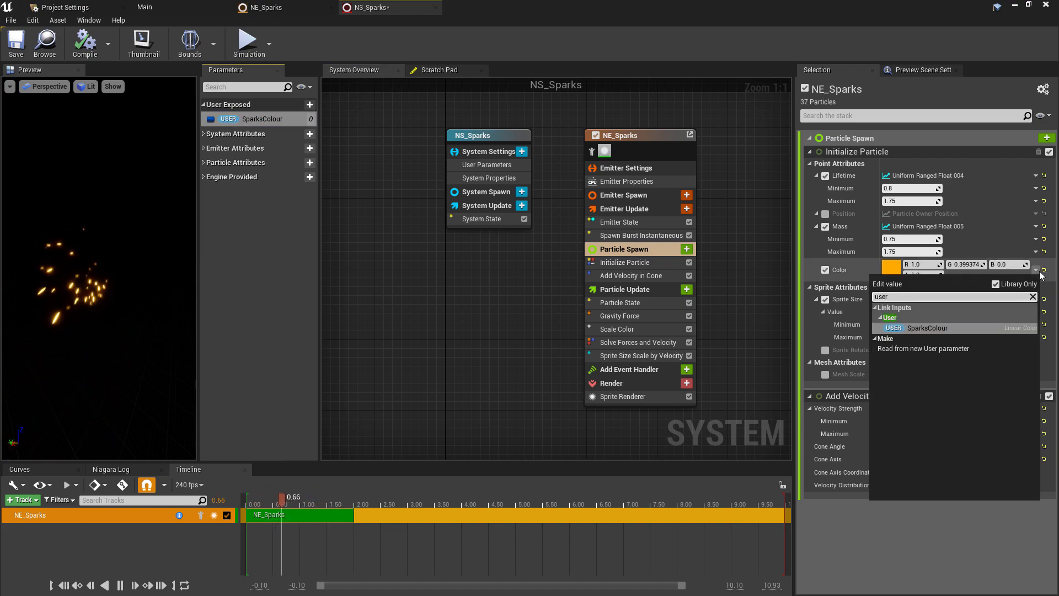
pyautogui.click(945, 327)
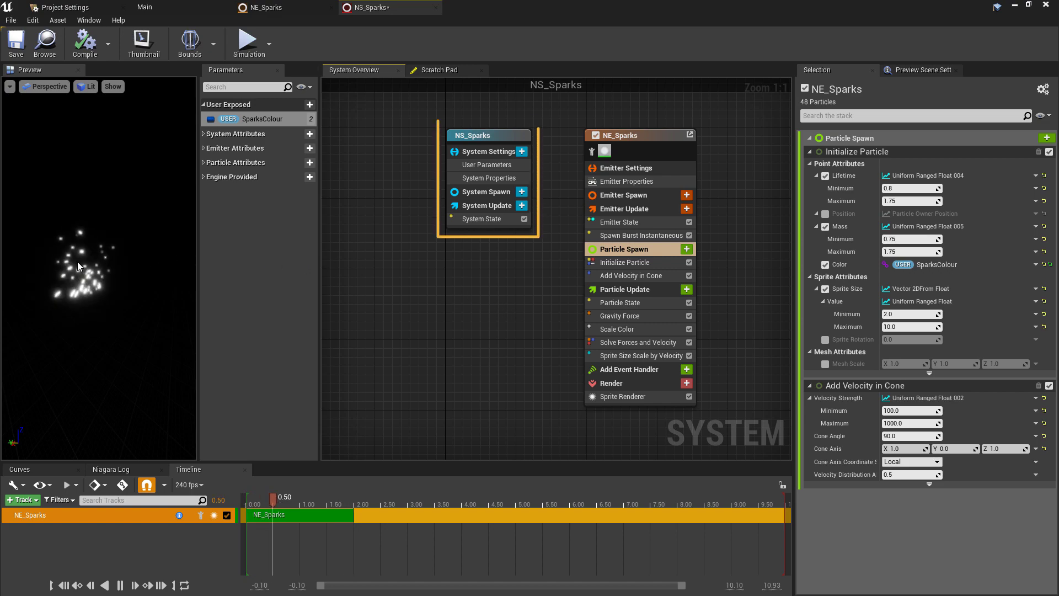
# Set SparksColour to orange in the colour picker and compile the system.
pyautogui.click(492, 134)
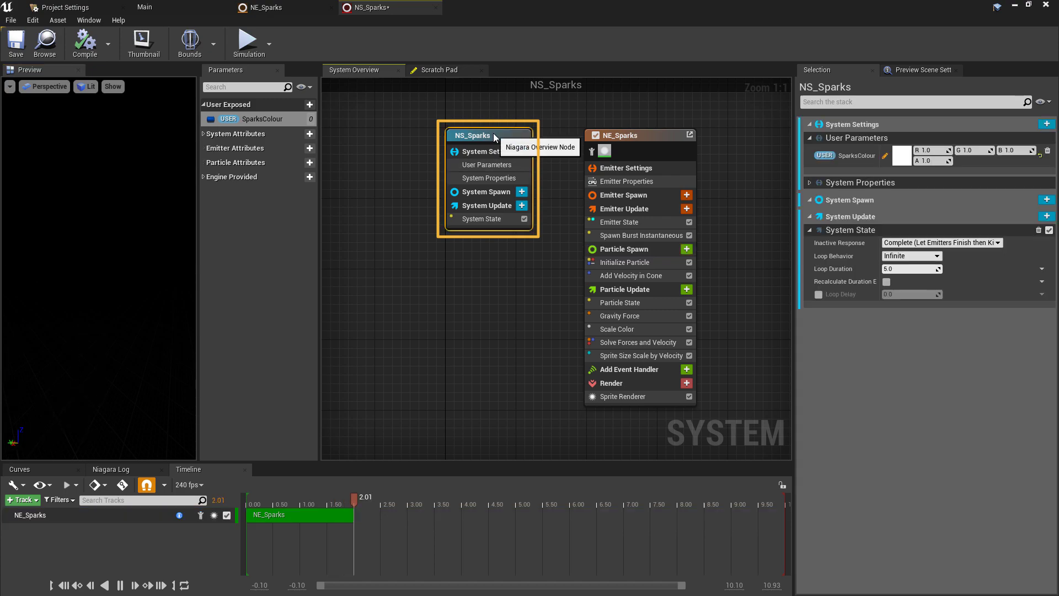
pyautogui.click(902, 154)
pyautogui.click(733, 241)
pyautogui.moveTo(734, 241); pyautogui.dragTo(792, 285)
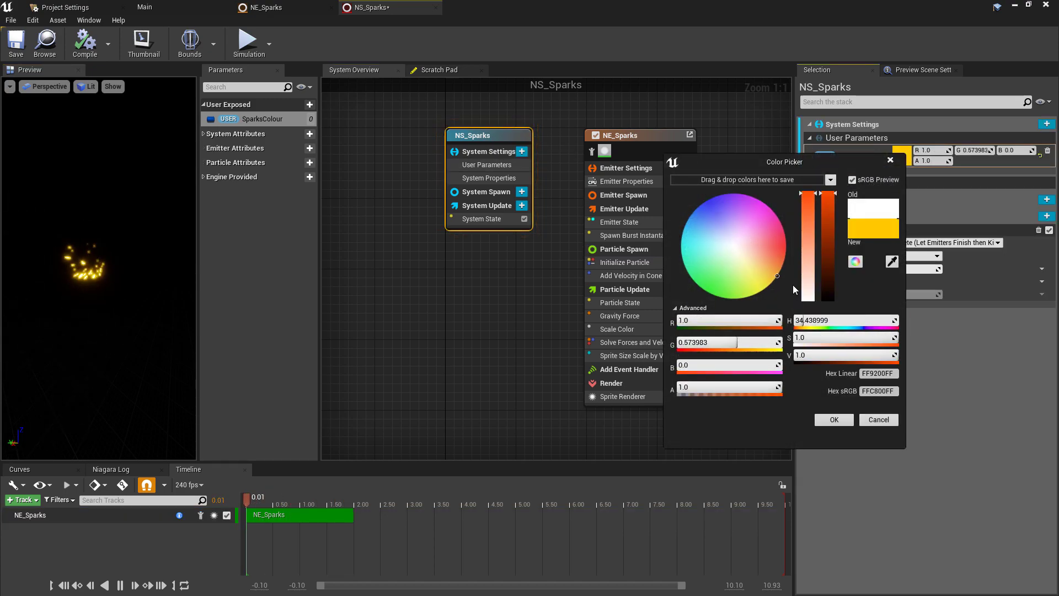
pyautogui.click(832, 420)
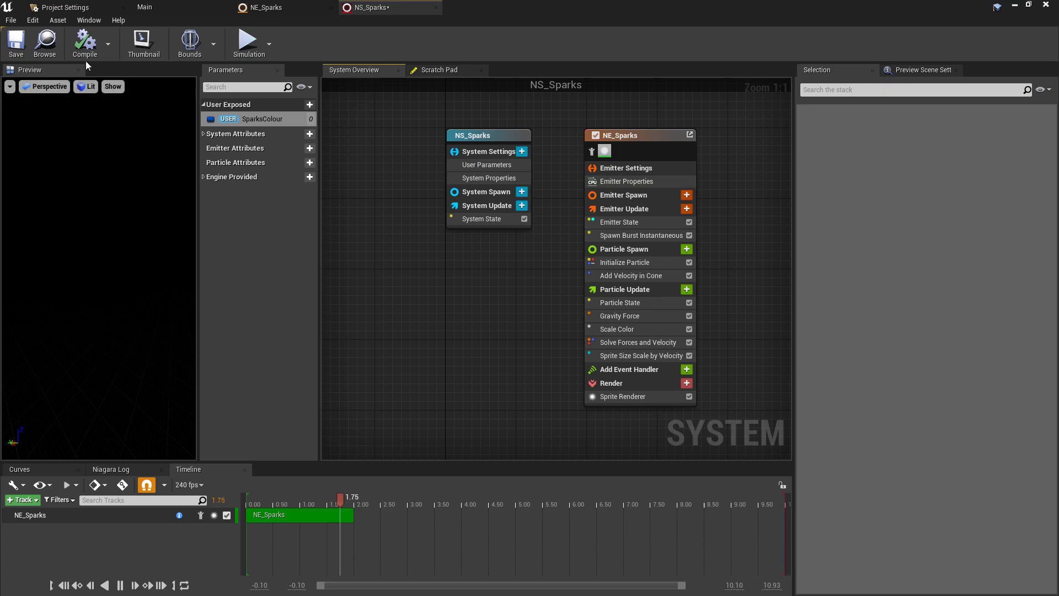
pyautogui.click(80, 42)
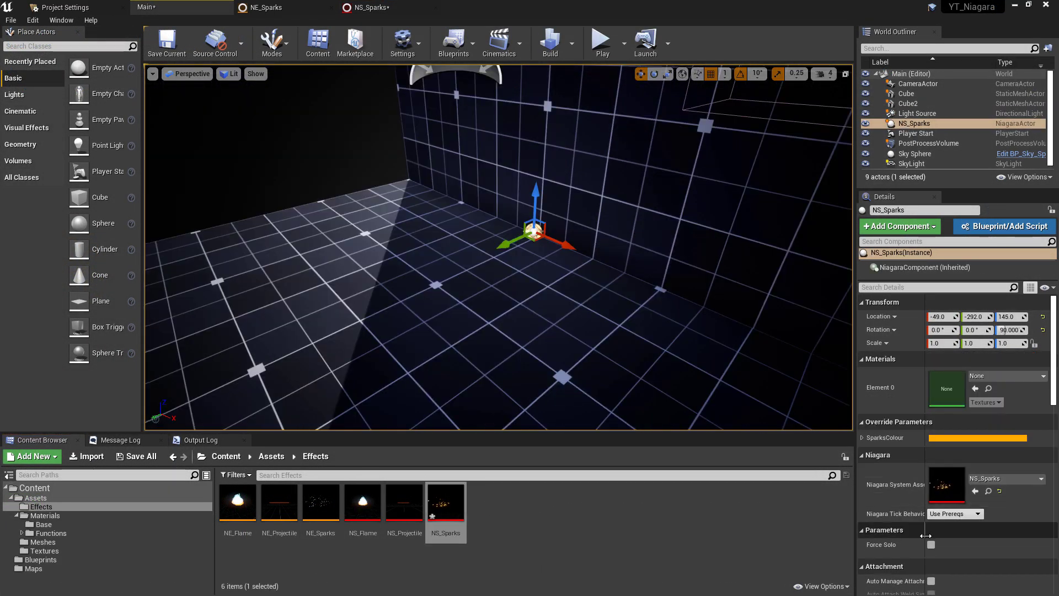
# Preview the placed sparks with Force Solo and raise the emitter higher above the floor.
pyautogui.click(931, 544)
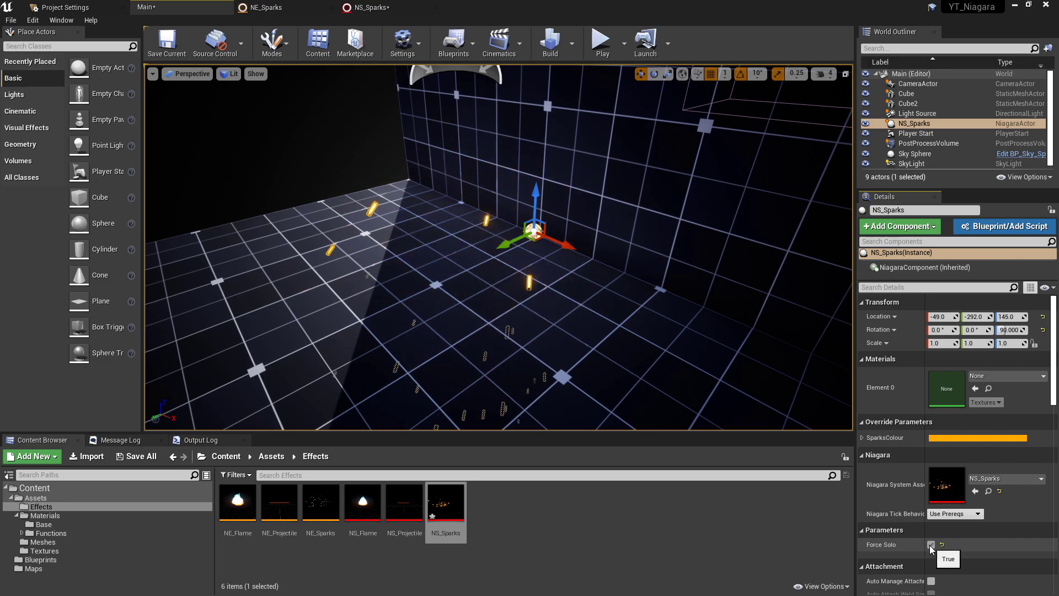
pyautogui.click(931, 545)
pyautogui.moveTo(595, 252); pyautogui.dragTo(595, 252, button='right')
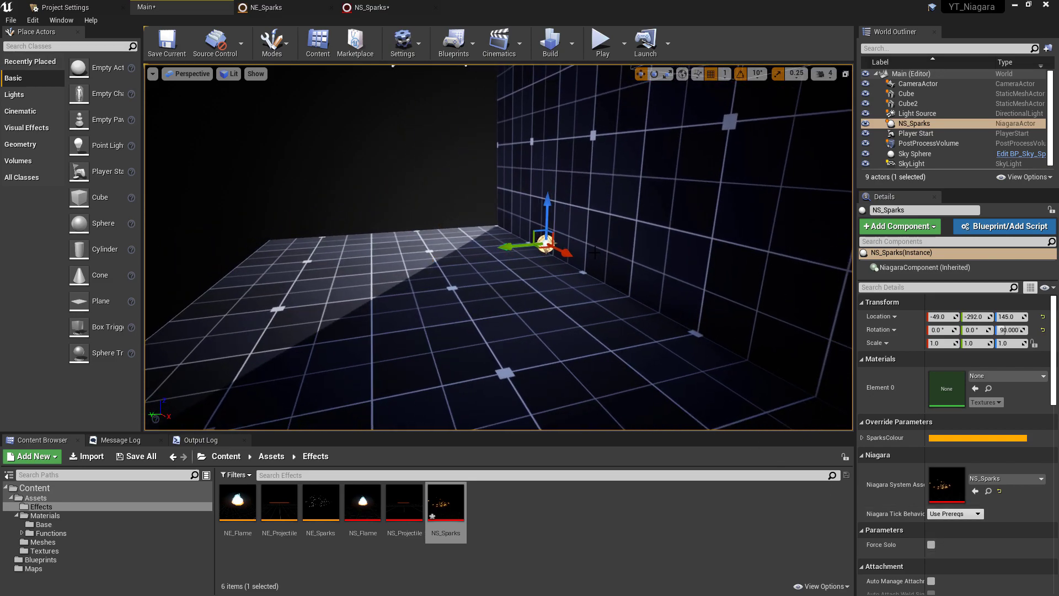
pyautogui.moveTo(549, 216); pyautogui.dragTo(549, 186)
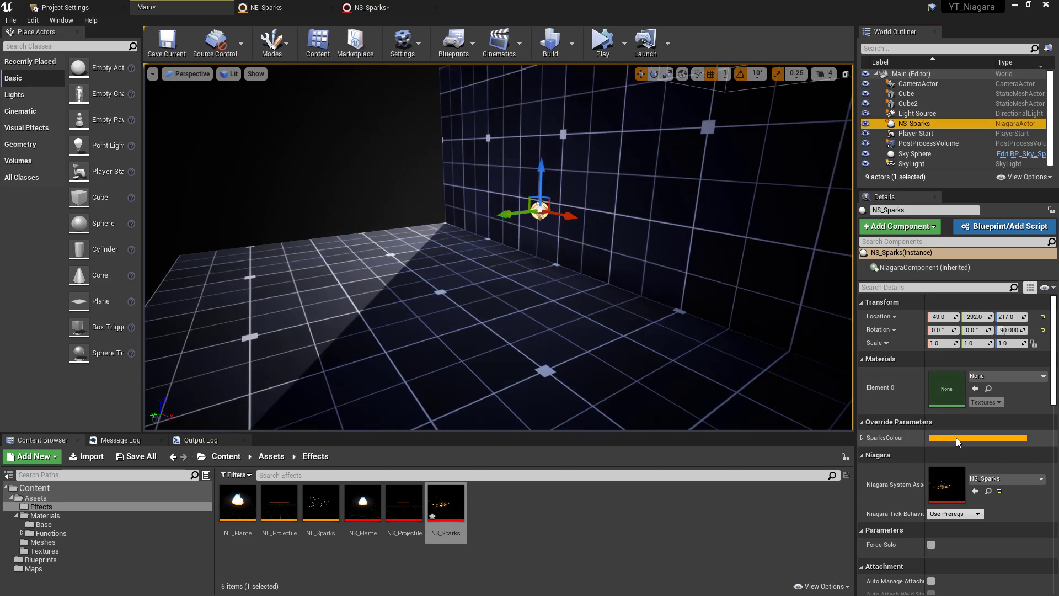
# Try blue and magenta SparksColour hues, then turn off Force Solo and keep orange.
pyautogui.click(955, 438)
pyautogui.moveTo(801, 348); pyautogui.dragTo(727, 352)
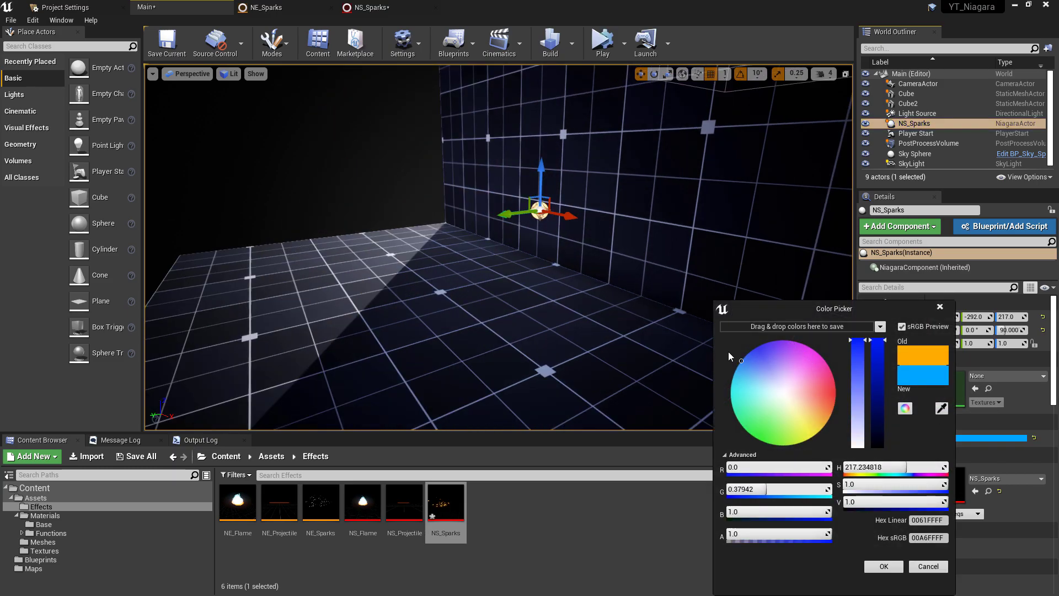
pyautogui.moveTo(793, 369); pyautogui.dragTo(728, 368)
pyautogui.click(884, 566)
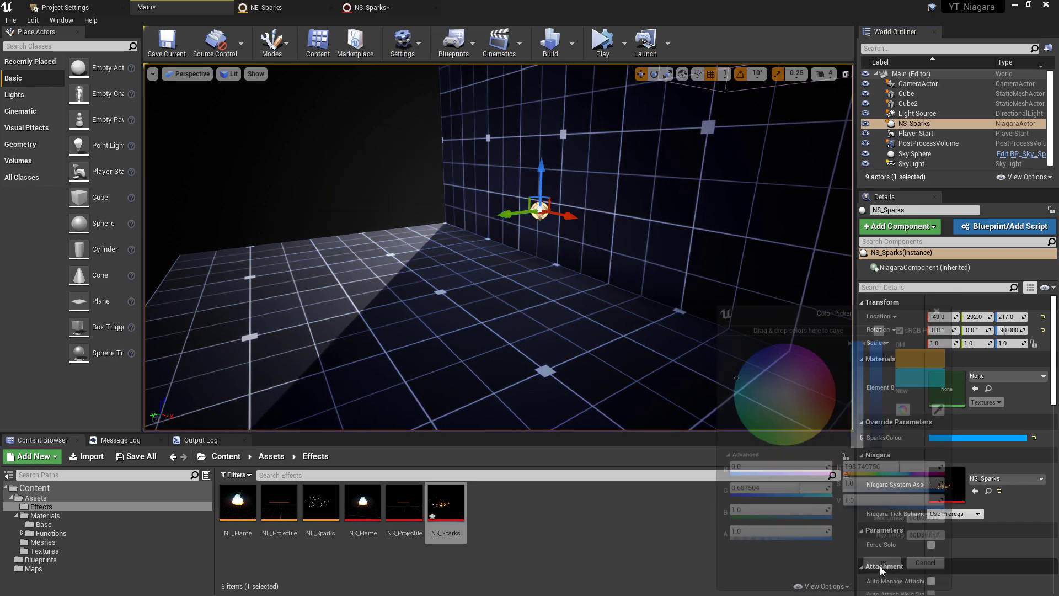
pyautogui.click(931, 545)
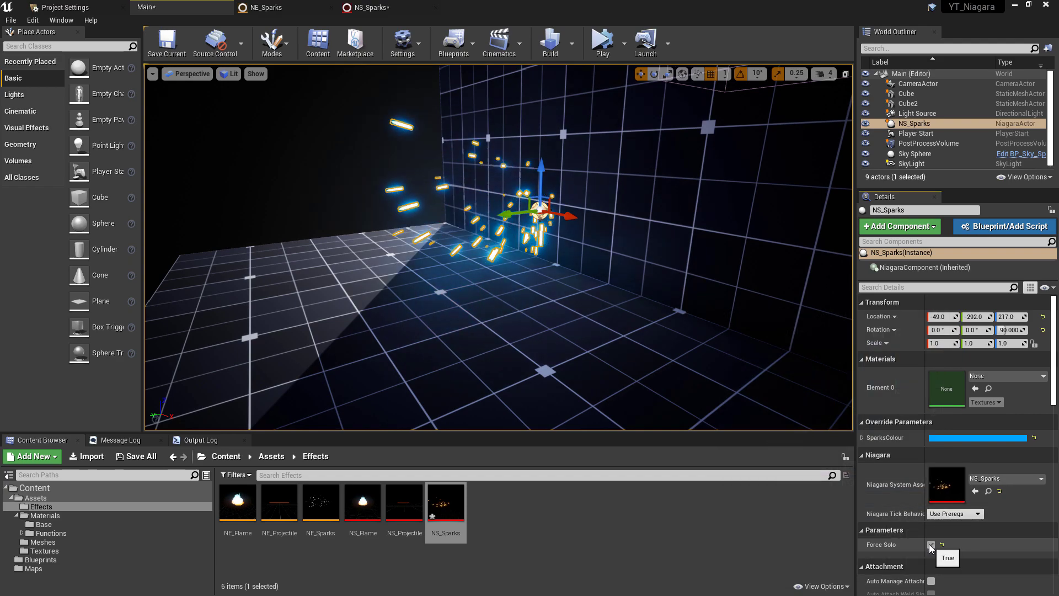
pyautogui.click(931, 544)
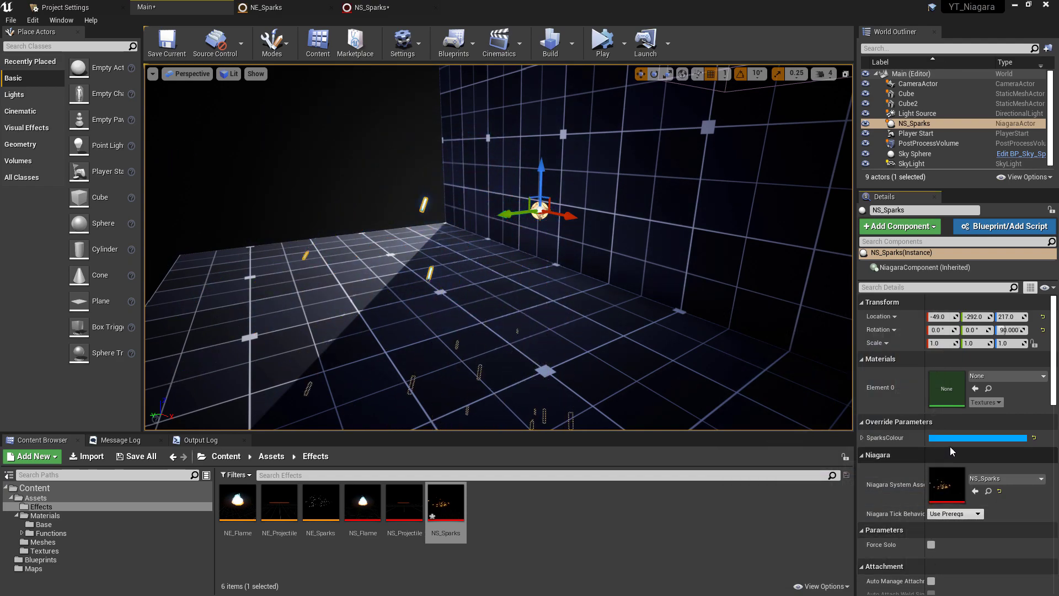
pyautogui.click(950, 439)
pyautogui.press('Escape')
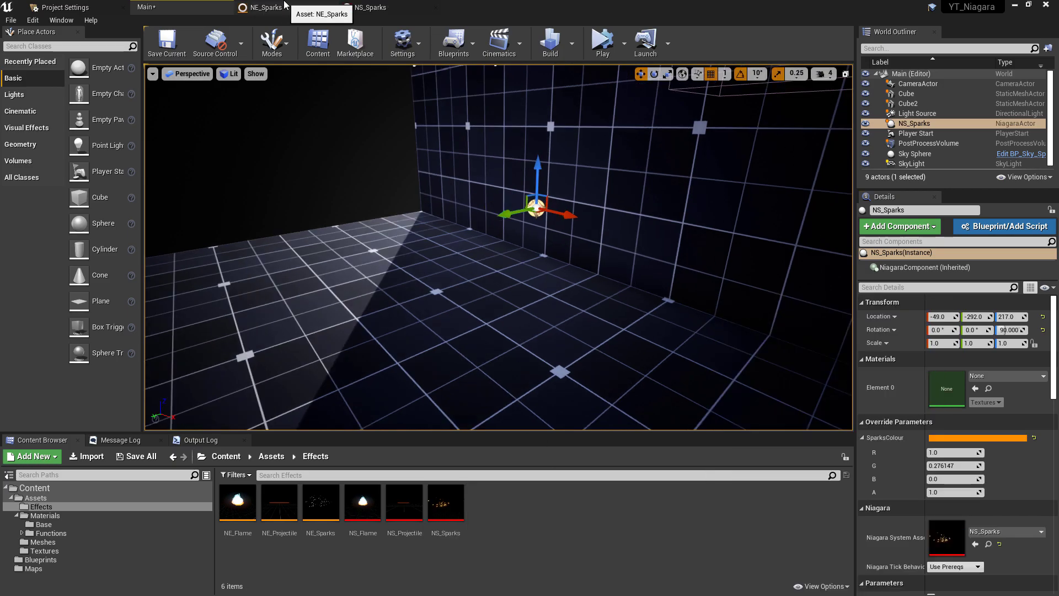
# Add a Collision module to NE_Sparks' Particle Update stage.
pyautogui.click(285, 7)
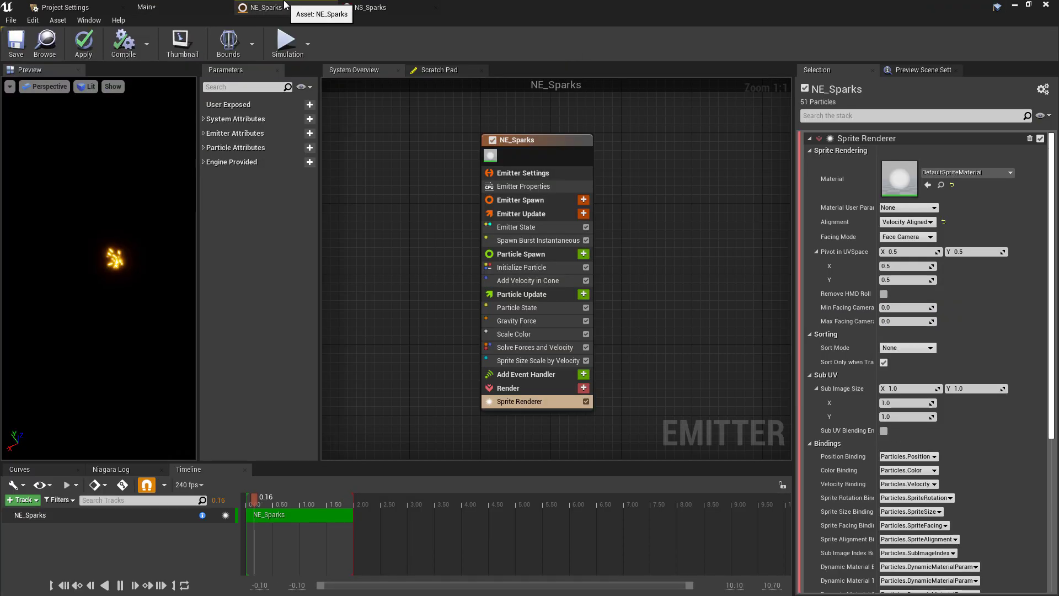
pyautogui.click(583, 294)
pyautogui.write('coll')
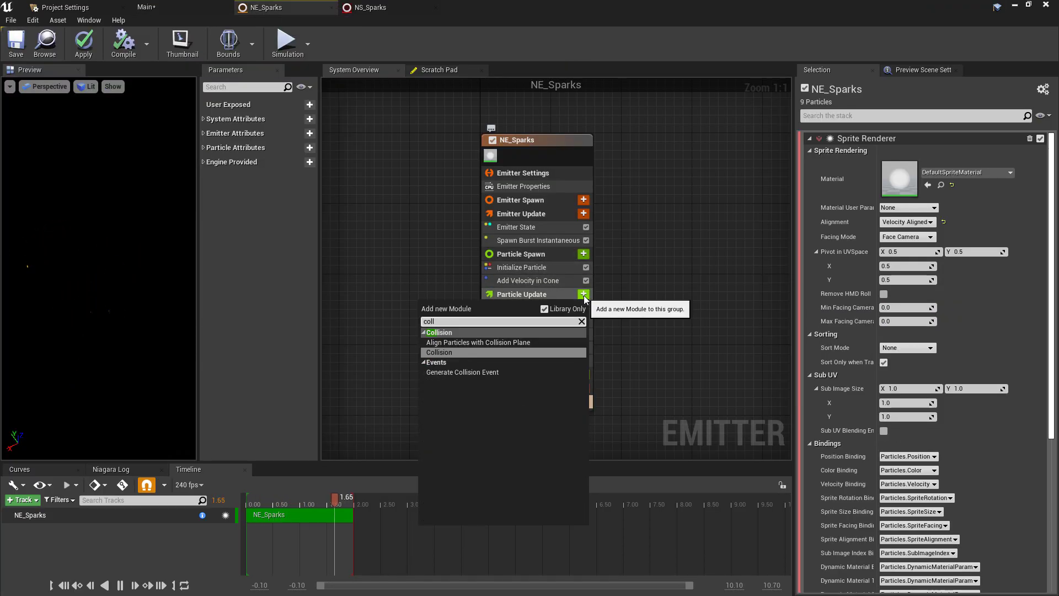
pyautogui.click(450, 351)
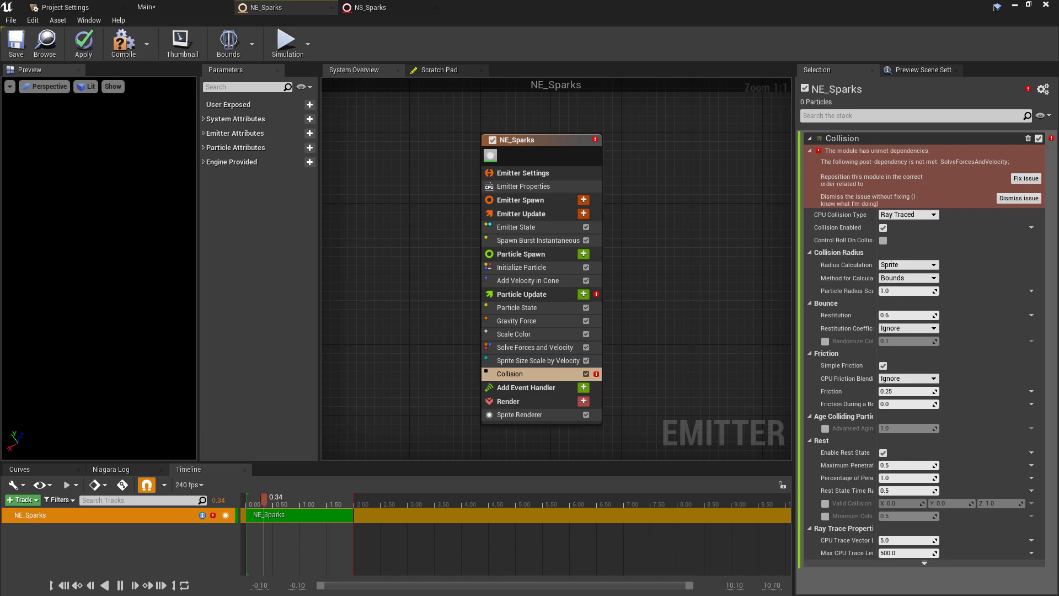
# Try moving the Collision module before Solve Forces and Velocity.
pyautogui.click(538, 373)
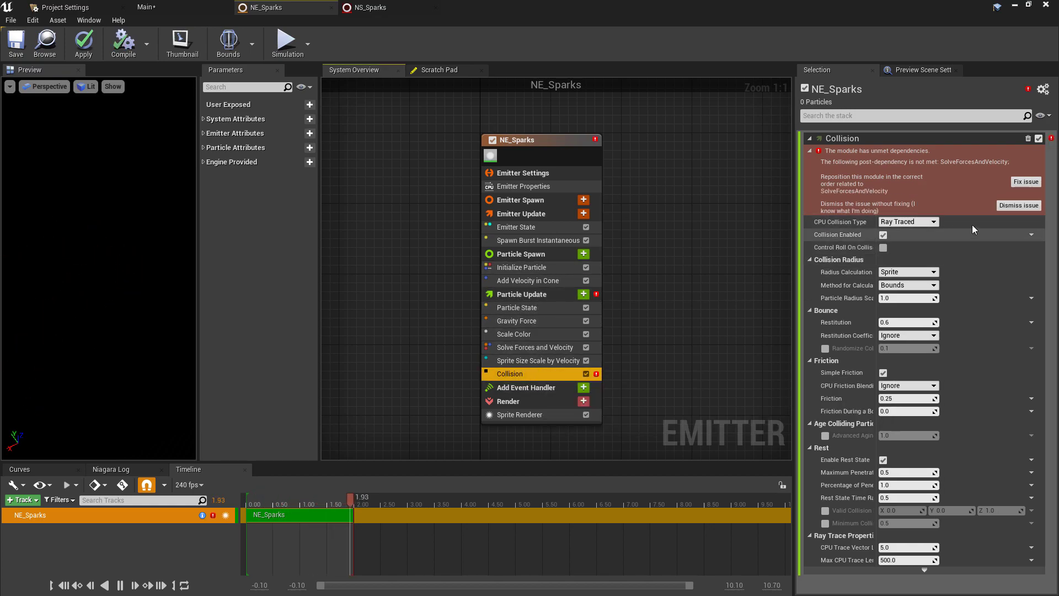
pyautogui.click(1018, 182)
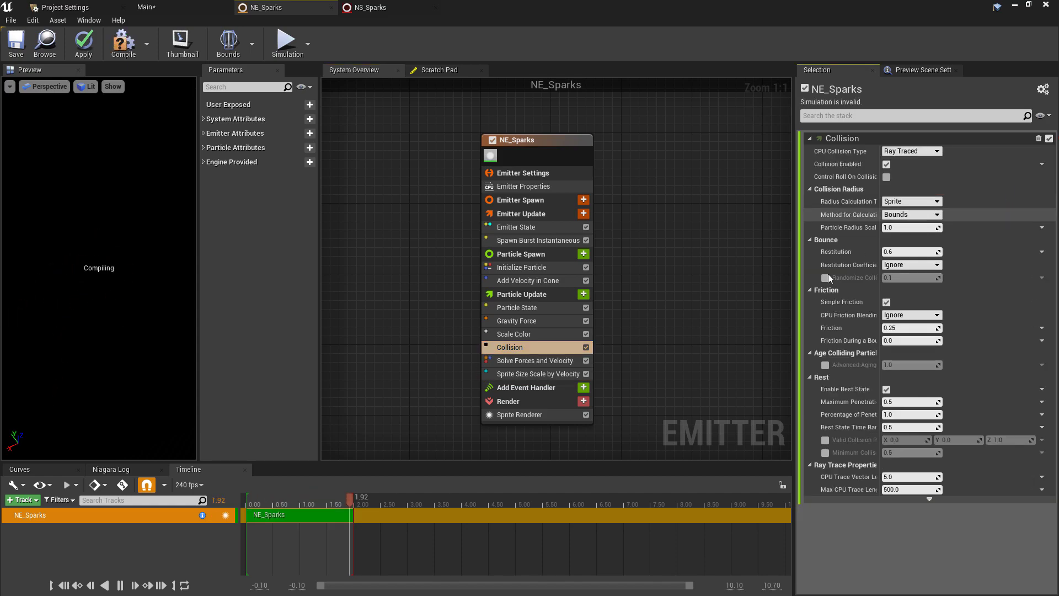
pyautogui.click(530, 349)
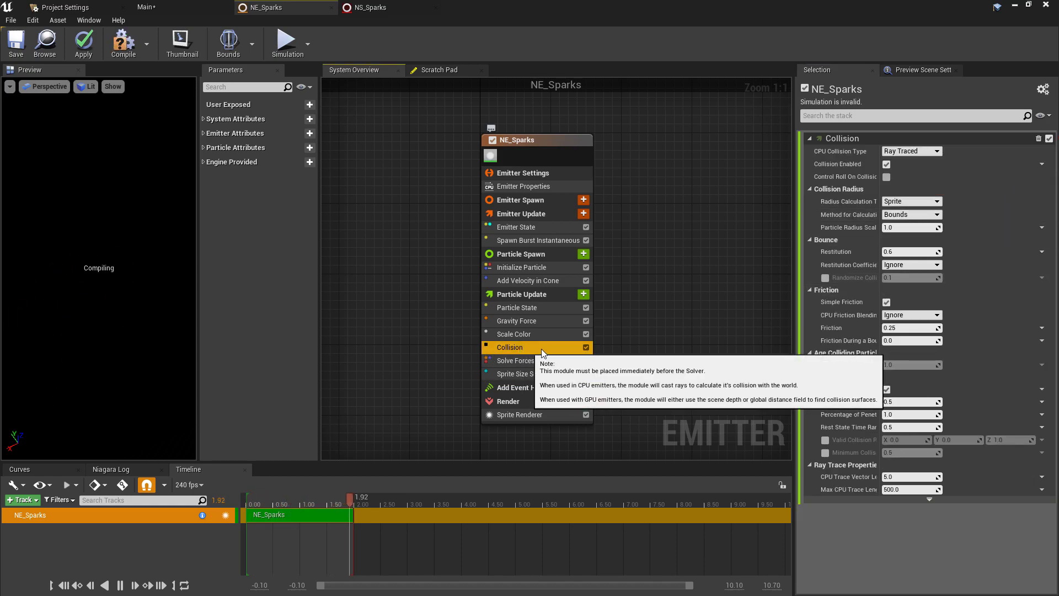
pyautogui.moveTo(541, 349); pyautogui.dragTo(518, 377)
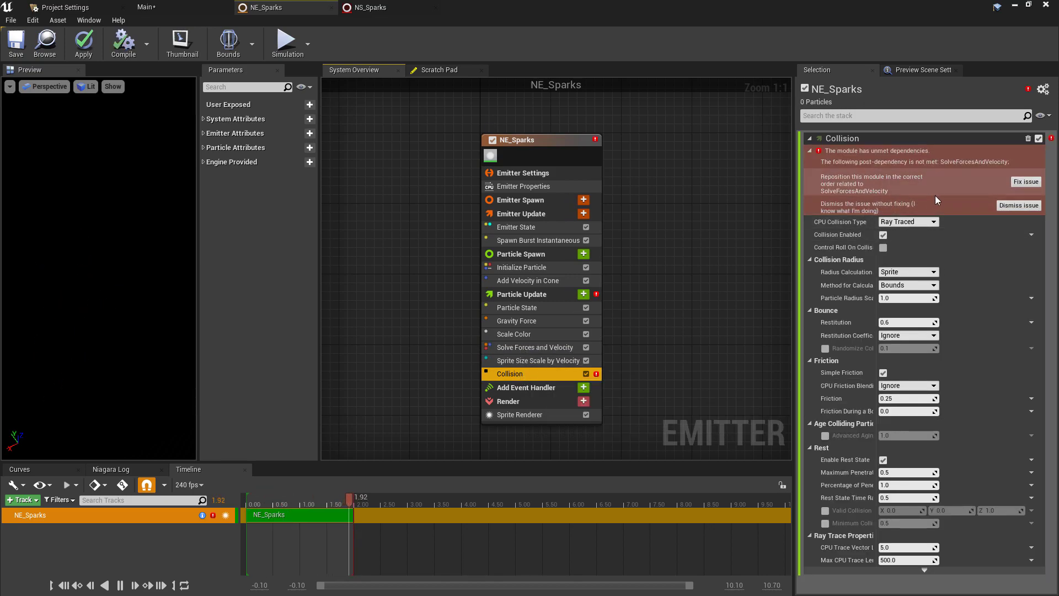
# Fix the Collision ordering issue and replay the sparks in the level via Force Solo.
pyautogui.click(1020, 182)
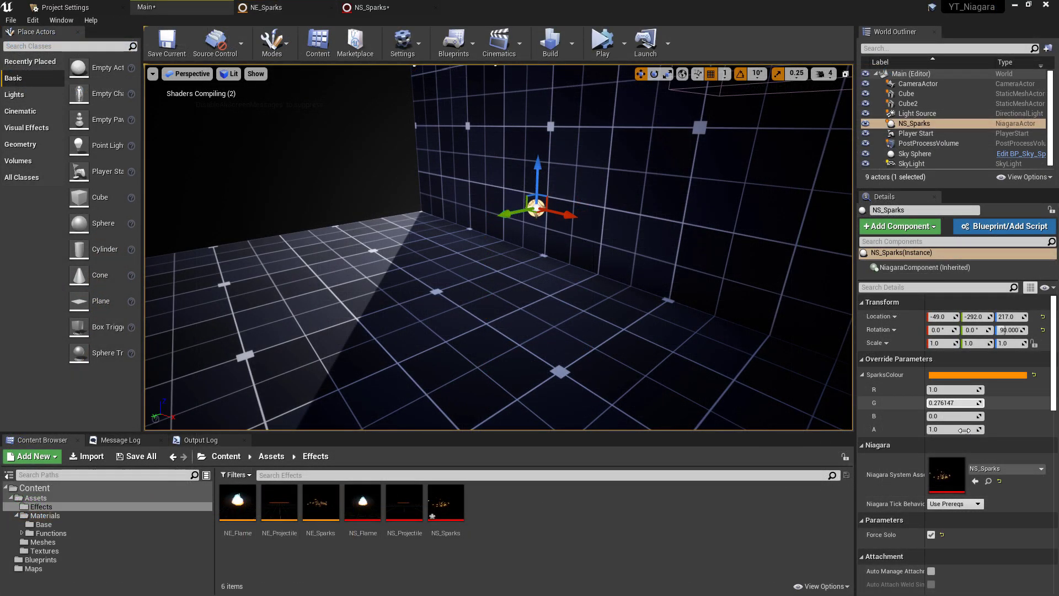
pyautogui.click(932, 535)
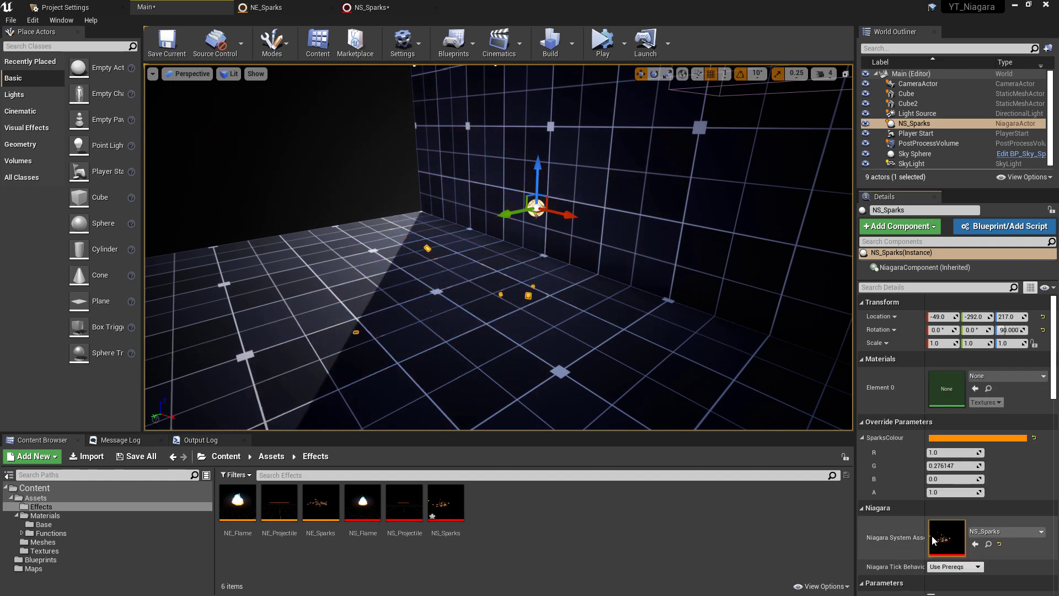
pyautogui.scroll(-1, 933, 551)
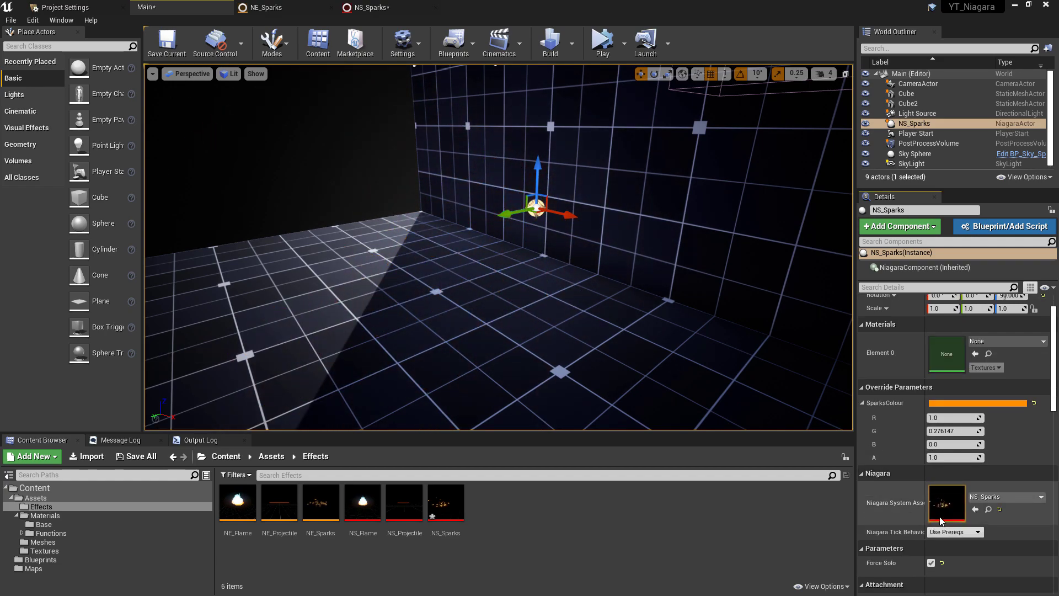
pyautogui.click(931, 562)
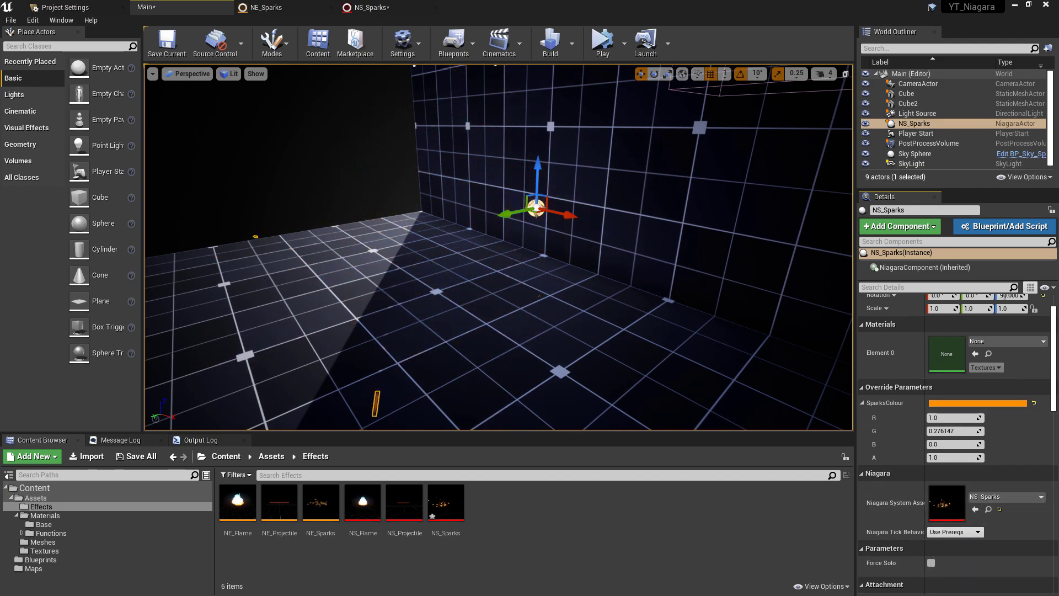
pyautogui.click(931, 561)
# Change the SparksColour override from orange to blue, replay it, then drag toward green.
pyautogui.click(946, 404)
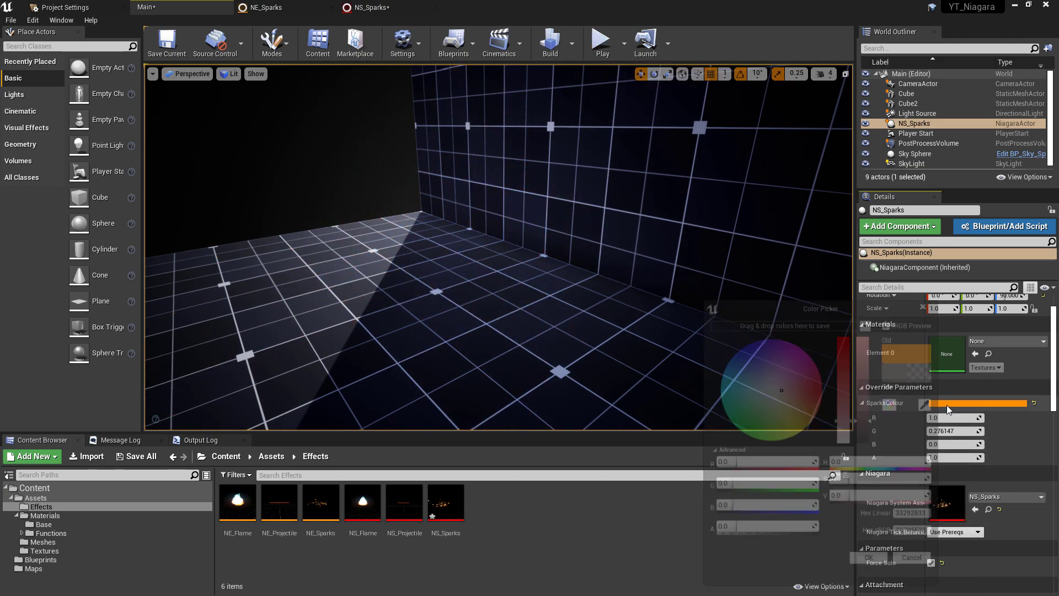
pyautogui.moveTo(772, 358); pyautogui.dragTo(730, 360)
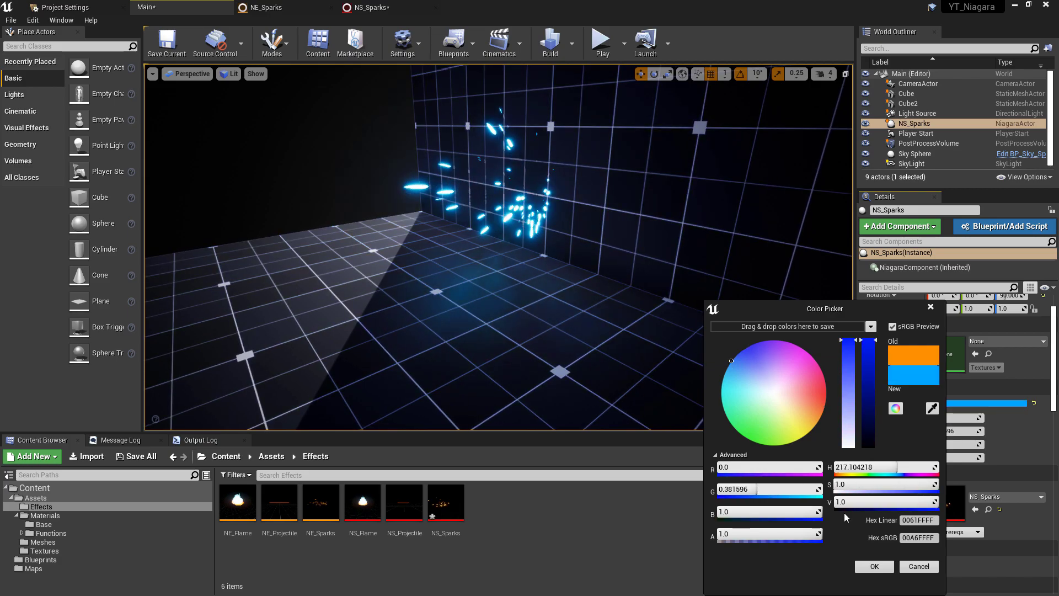
pyautogui.click(874, 566)
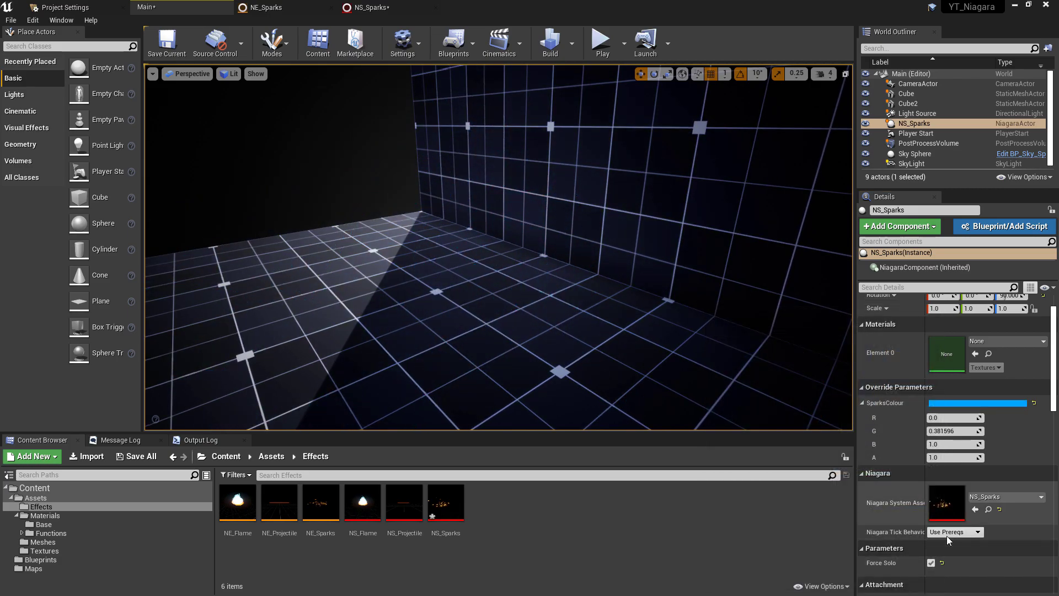
pyautogui.click(931, 562)
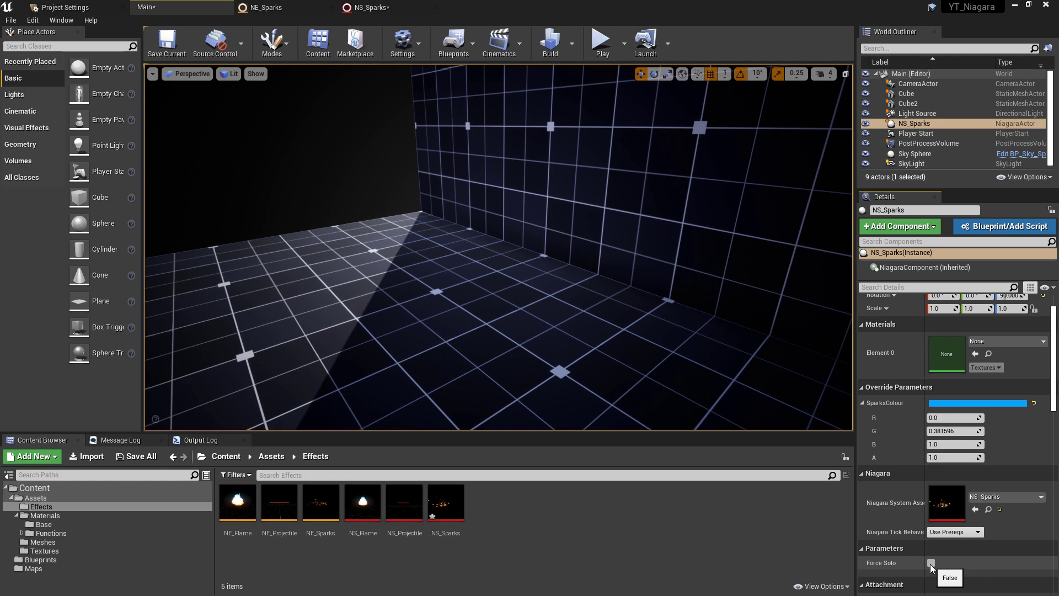
pyautogui.click(930, 563)
pyautogui.click(930, 563)
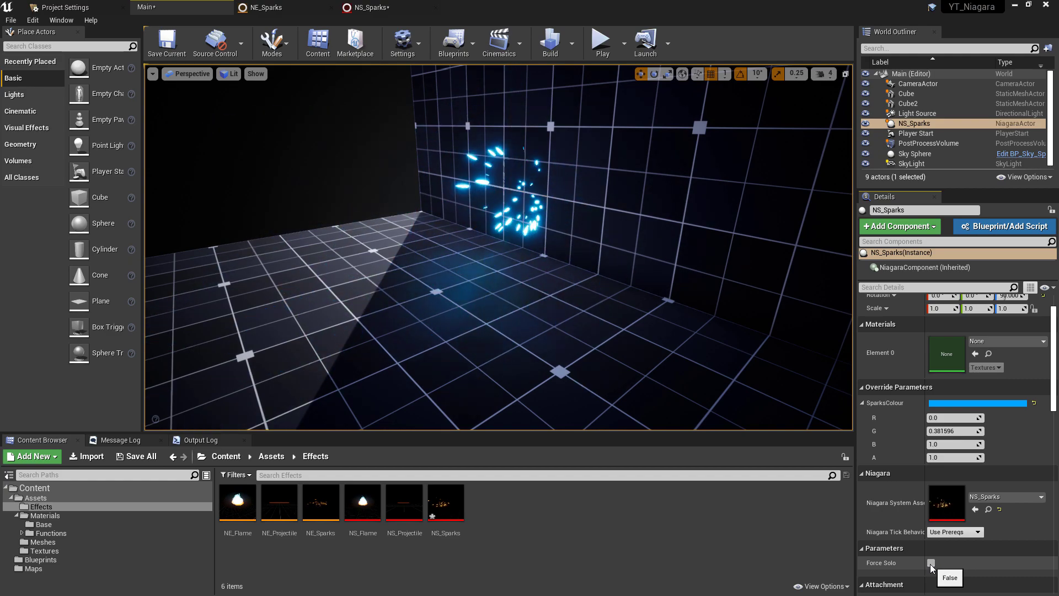
pyautogui.click(983, 405)
pyautogui.moveTo(837, 407)
pyautogui.mouseDown()
pyautogui.moveTo(806, 439)
pyautogui.moveTo(786, 440)
pyautogui.moveTo(810, 446)
pyautogui.mouseUp()
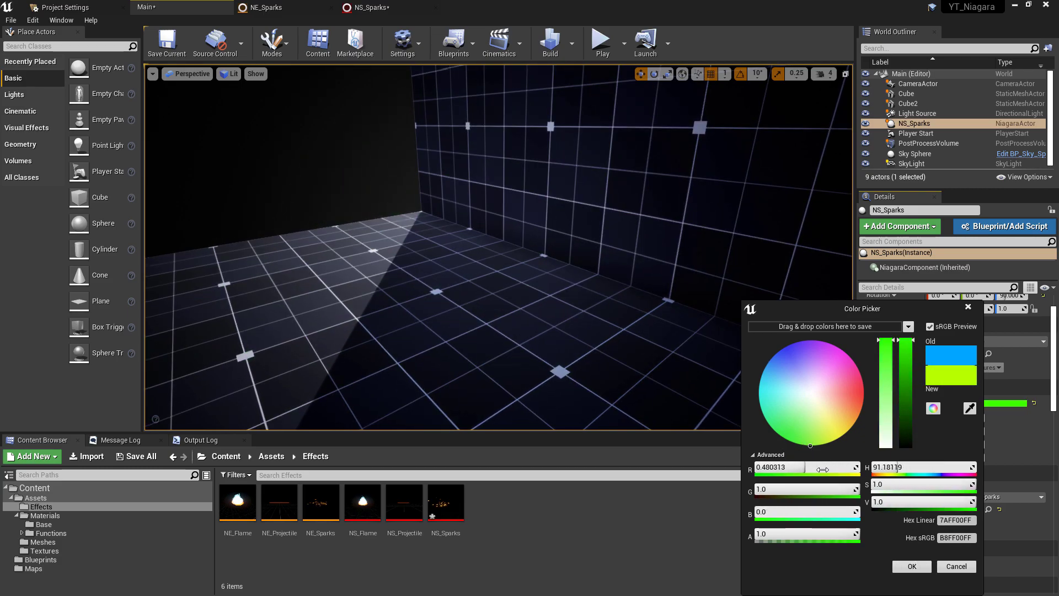
# Accept green, then adjust SparksColour to yellow-green (R 0.518015, G 1, B 0).
pyautogui.click(912, 566)
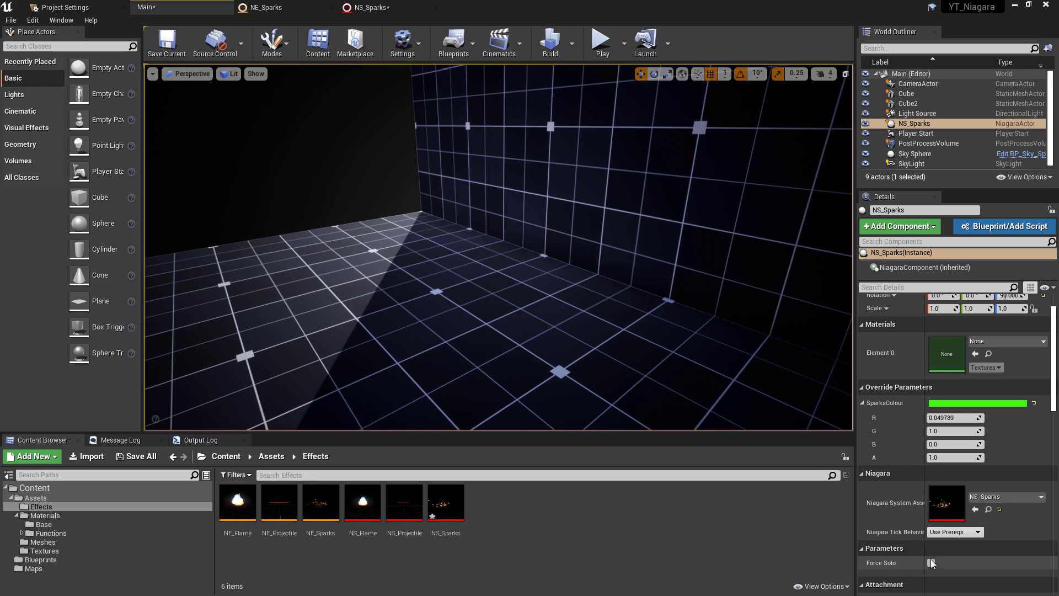
pyautogui.click(931, 562)
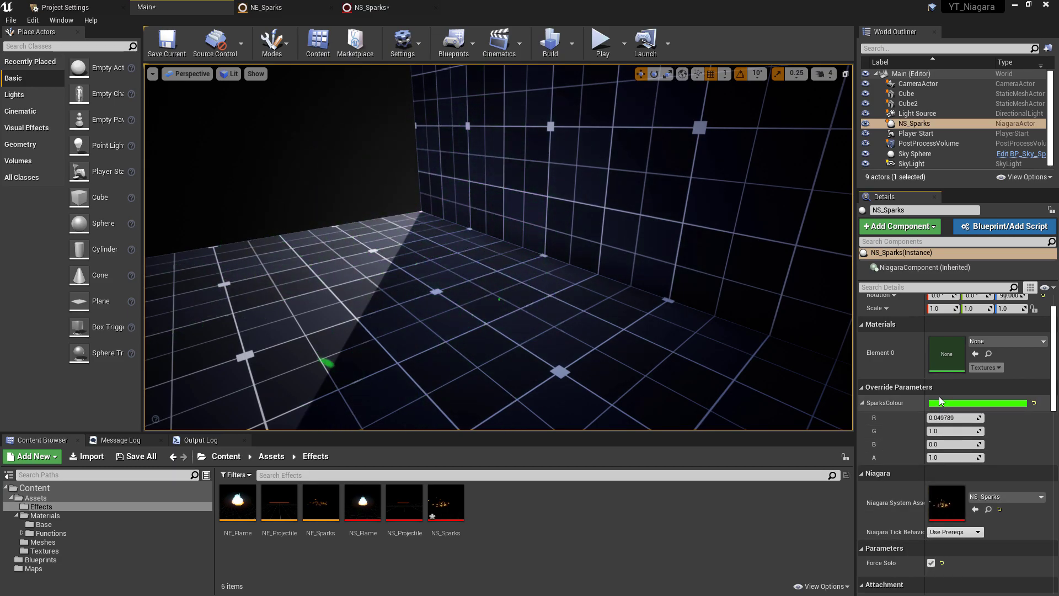
pyautogui.click(940, 401)
pyautogui.moveTo(742, 438); pyautogui.dragTo(754, 444)
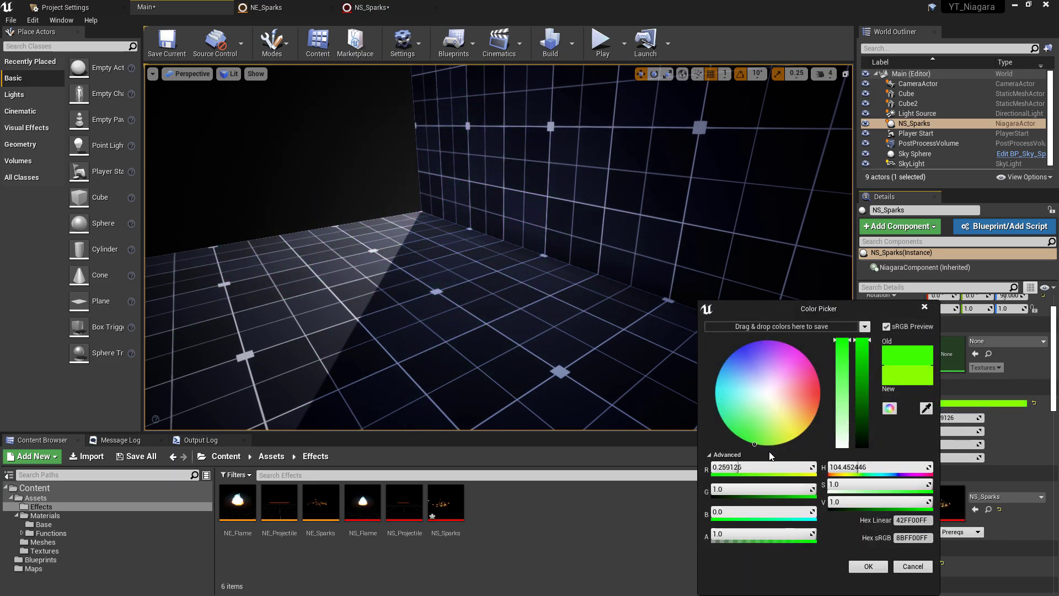
pyautogui.click(770, 455)
pyautogui.click(868, 565)
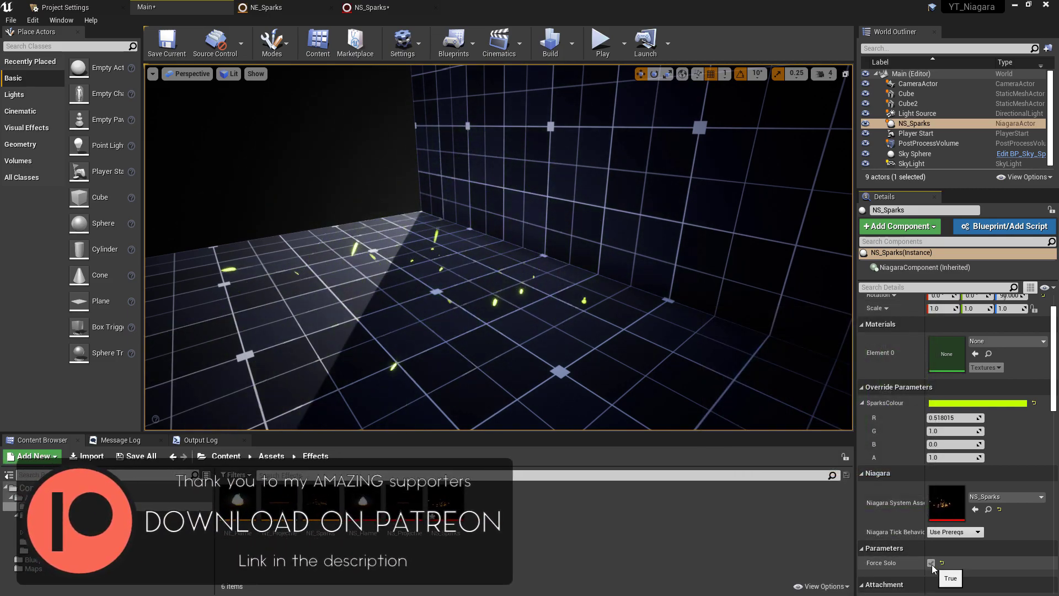
# Replay the yellow-green sparks in the level by toggling Force Solo.
pyautogui.click(930, 563)
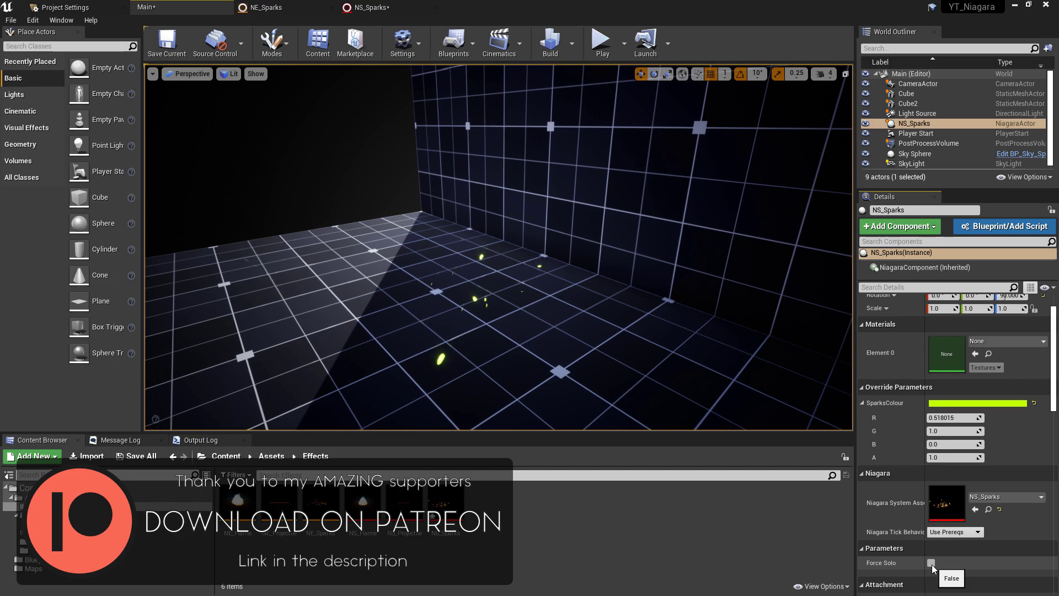
pyautogui.click(931, 563)
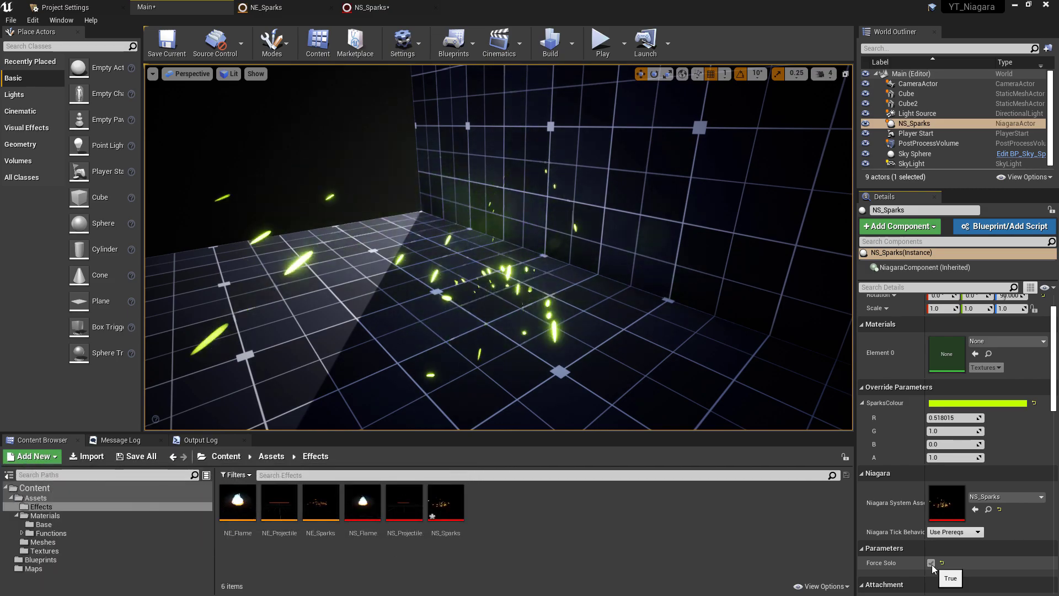
pyautogui.click(931, 563)
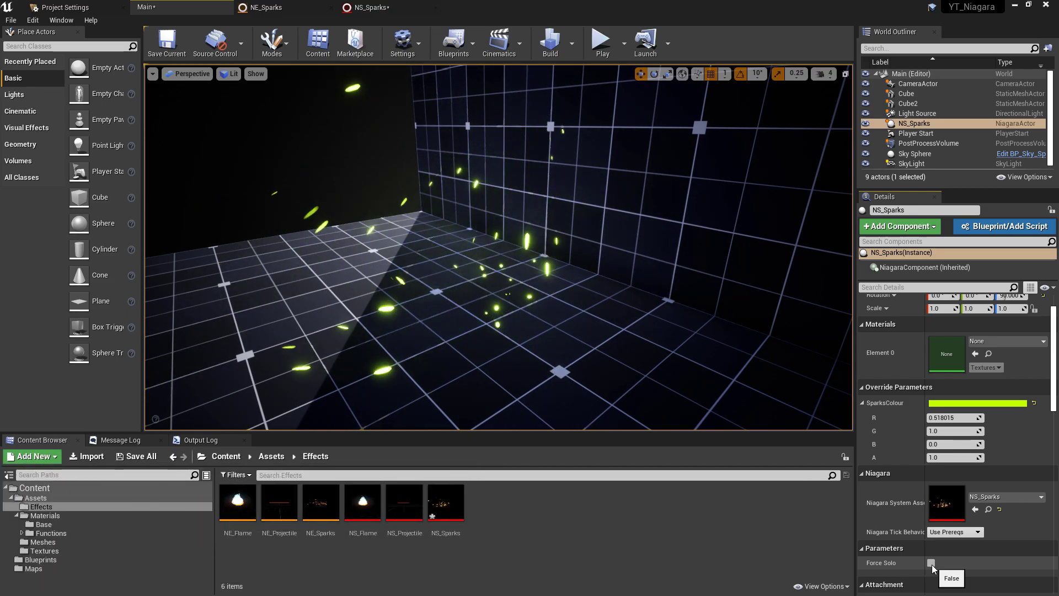
pyautogui.click(951, 401)
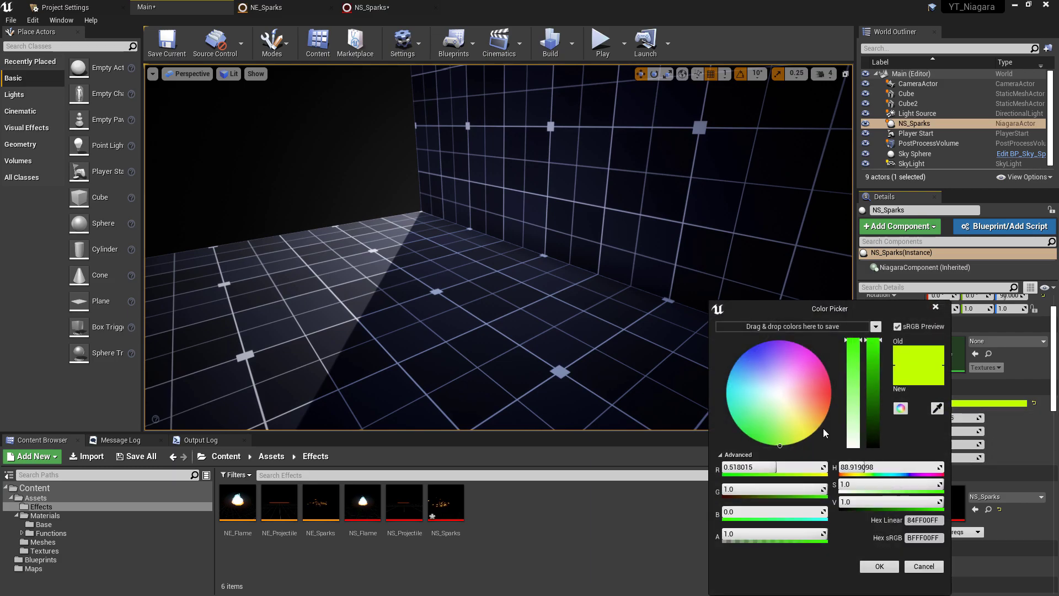